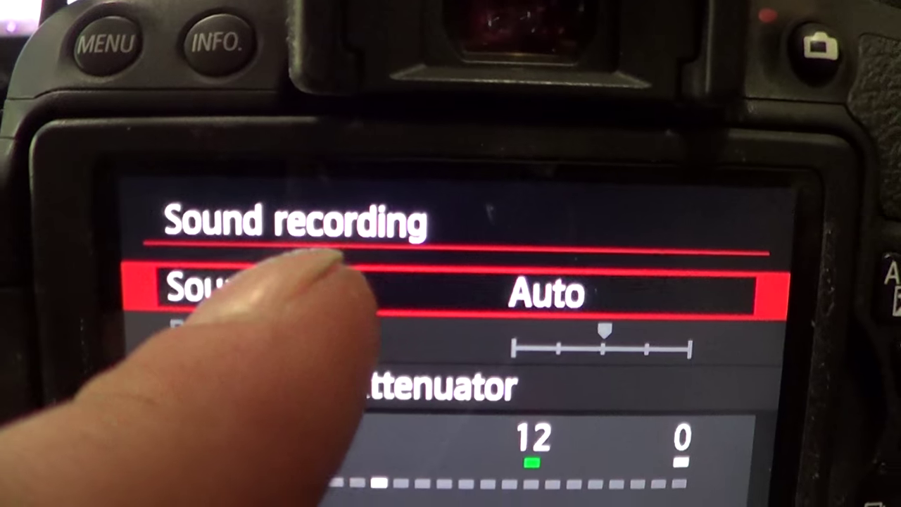
# Switch Sound rec. to Manual and set the recording level back to centre.
pyautogui.click(246, 282)
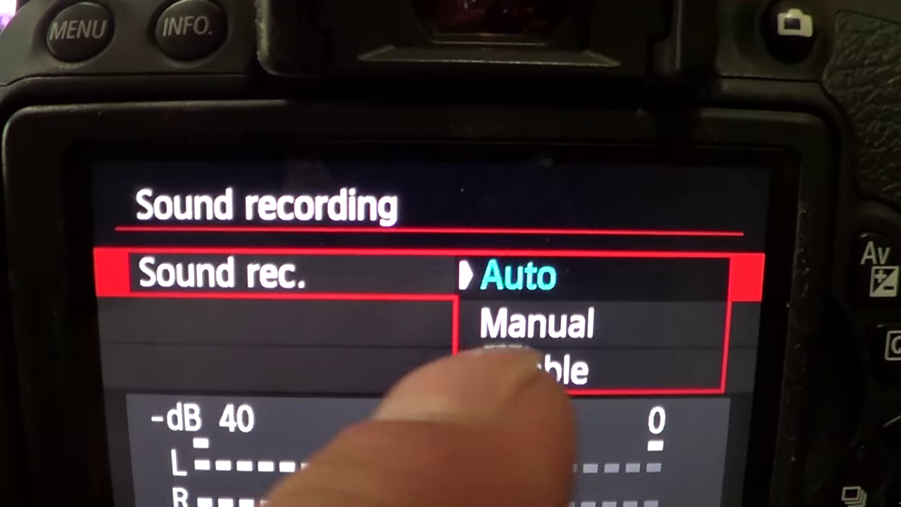
pyautogui.click(535, 304)
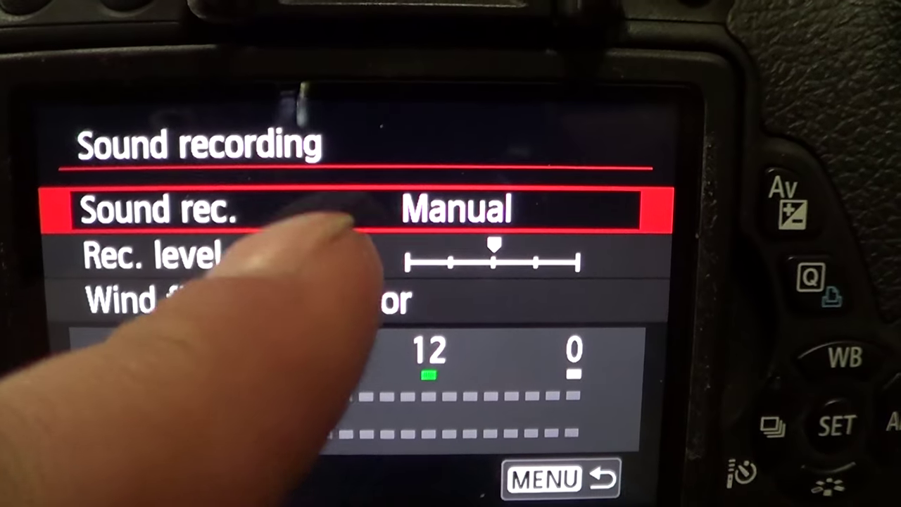
pyautogui.click(140, 227)
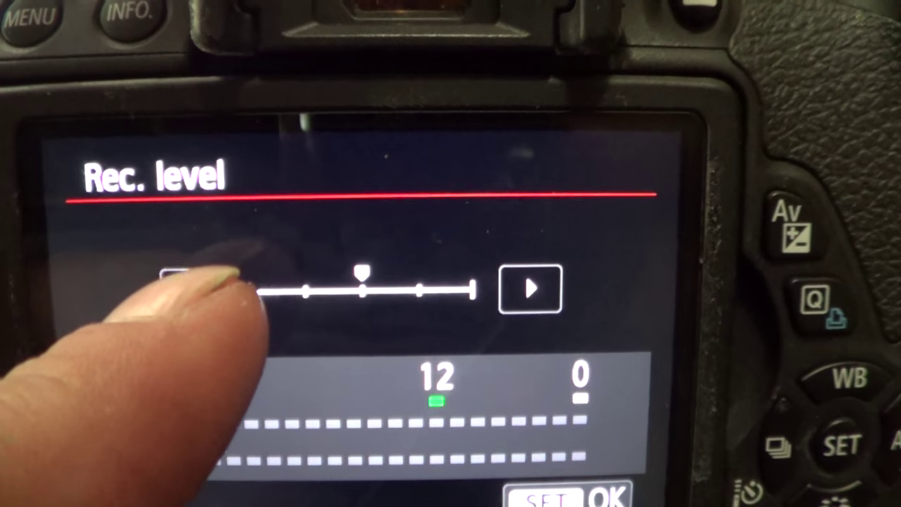
pyautogui.click(225, 296)
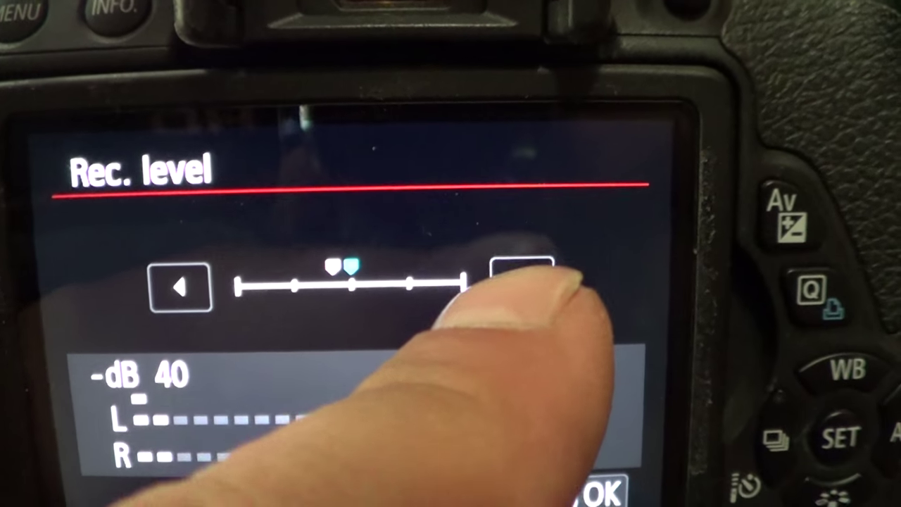
pyautogui.click(504, 285)
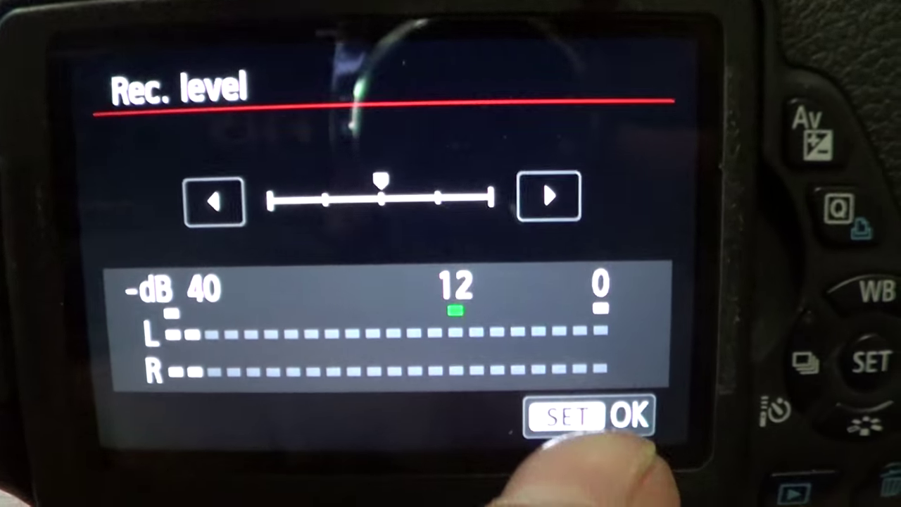
pyautogui.click(587, 397)
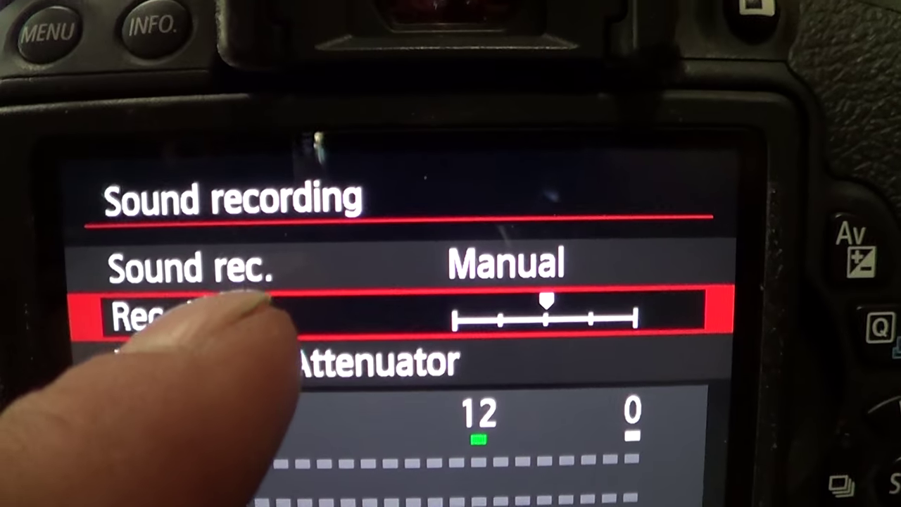
# Turn the Attenuator on and back out to the movie settings menu.
pyautogui.click(356, 172)
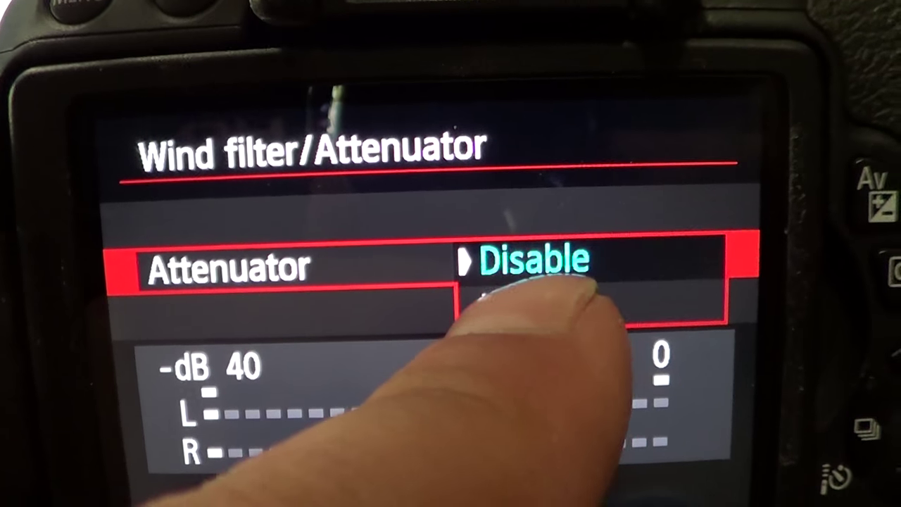
pyautogui.click(554, 325)
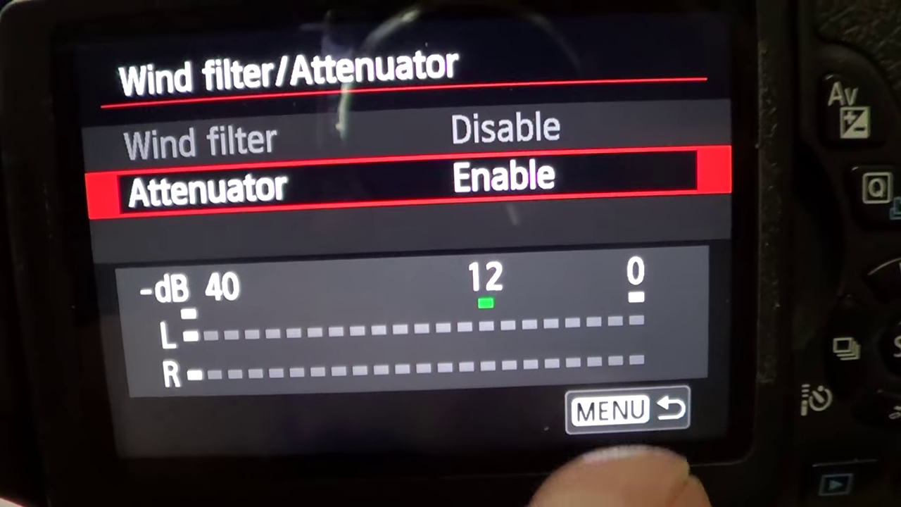
pyautogui.click(634, 408)
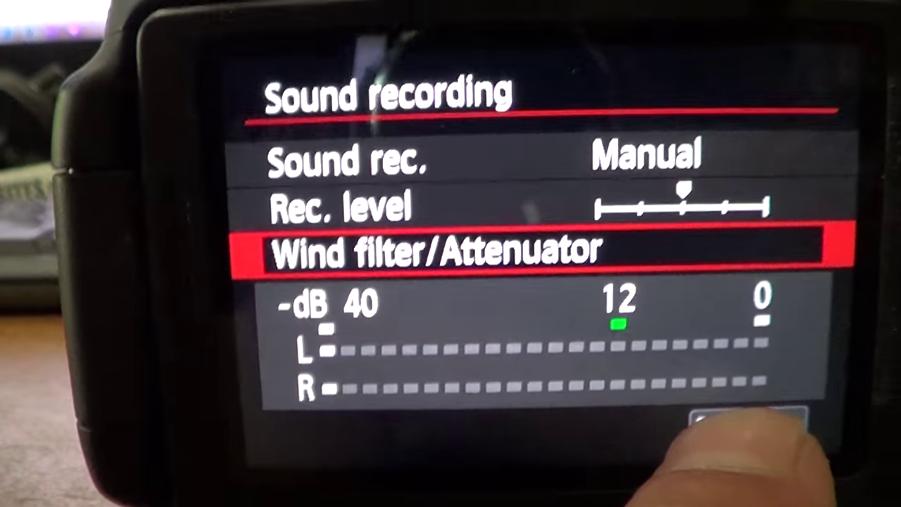
pyautogui.click(778, 401)
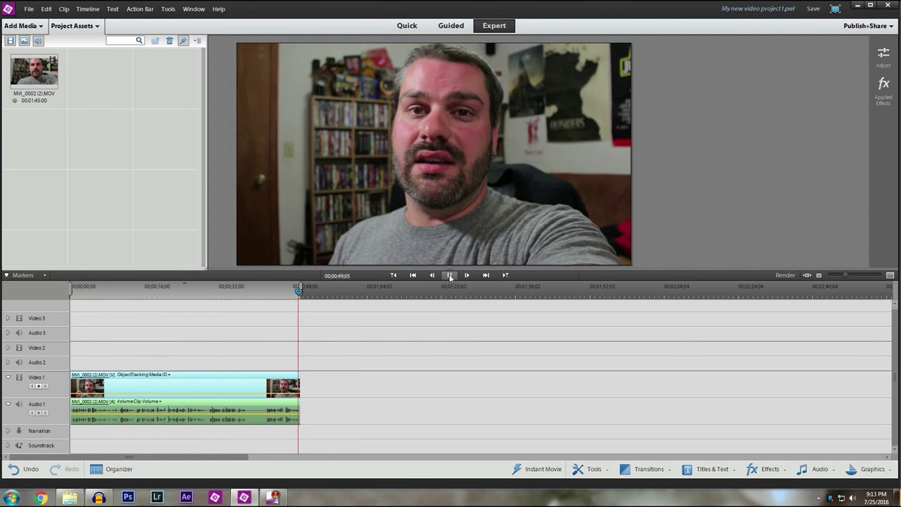
# Pause the MVI_0002 (2).MOV clip's playback at 00;00;49;17.
pyautogui.click(450, 275)
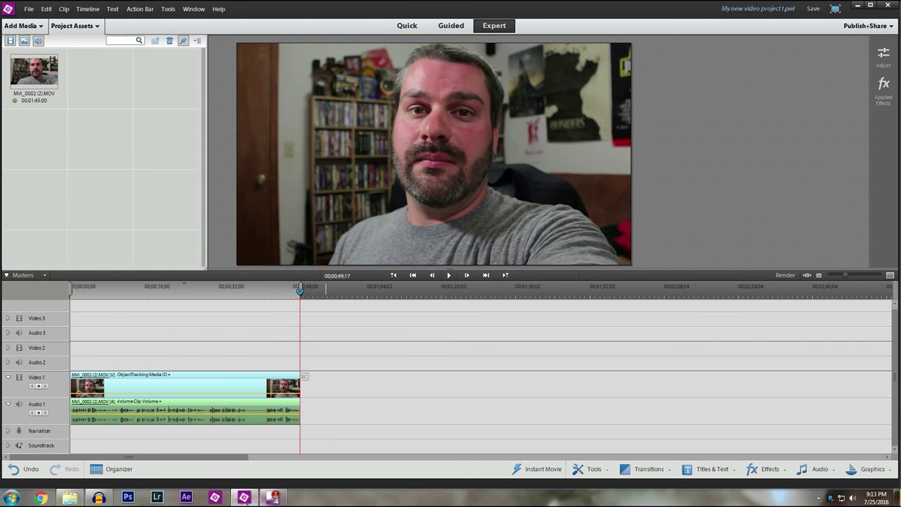
pyautogui.moveTo(245, 501)
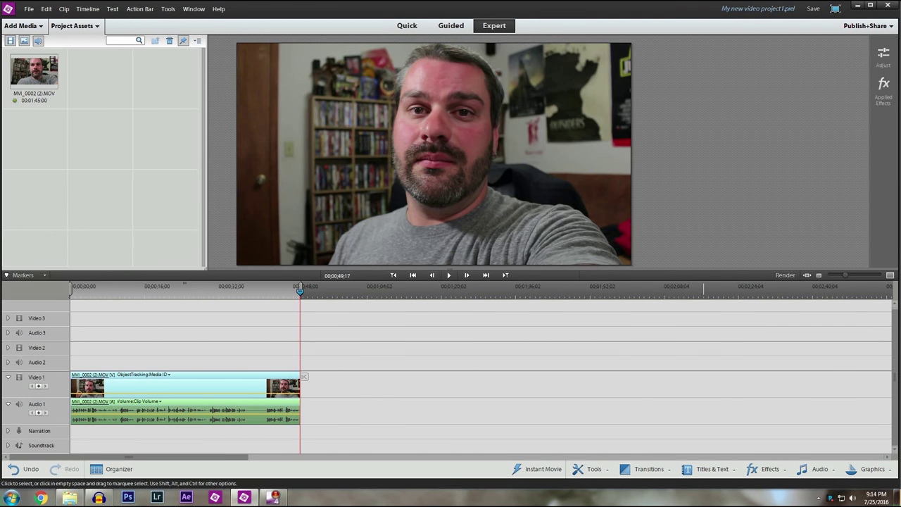
# Export the clip's audio to the computer as MP3 - High Quality, named MicTempEdit.
pyautogui.click(856, 27)
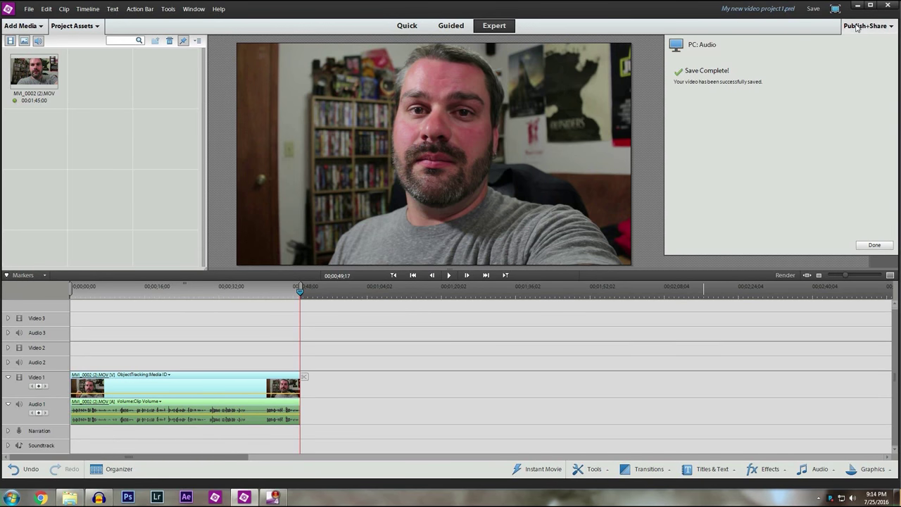
pyautogui.click(873, 246)
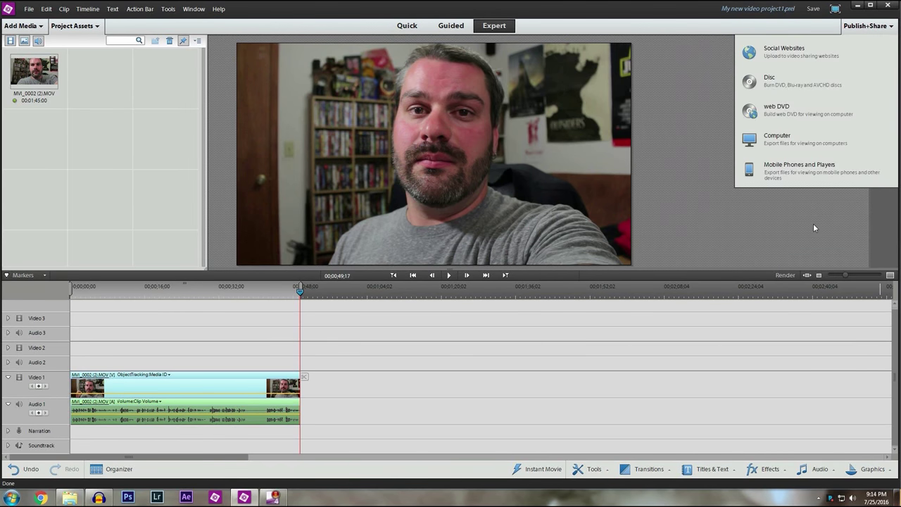
pyautogui.click(781, 138)
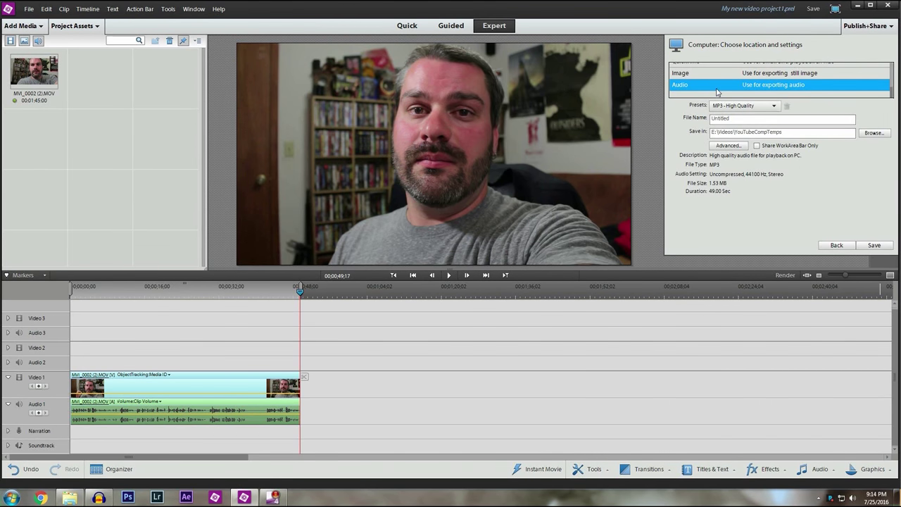
pyautogui.moveTo(891, 92); pyautogui.dragTo(888, 62)
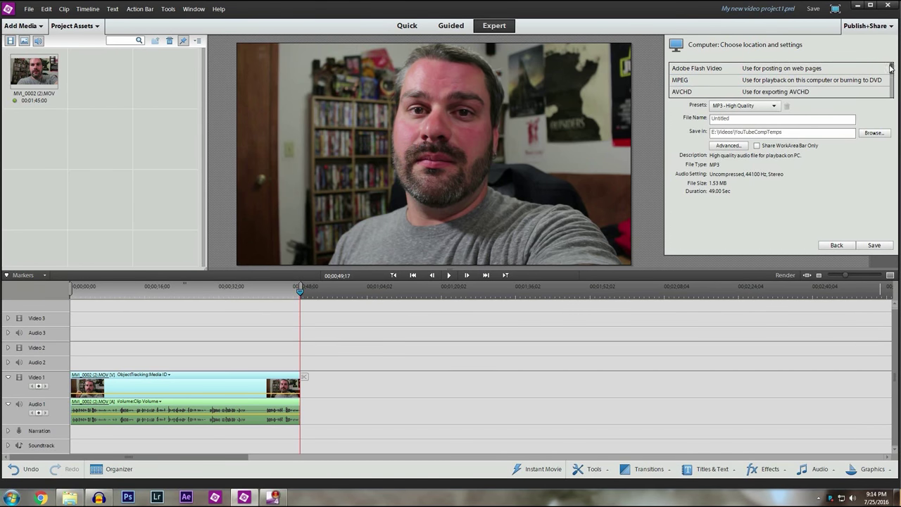
pyautogui.moveTo(891, 70); pyautogui.dragTo(891, 98)
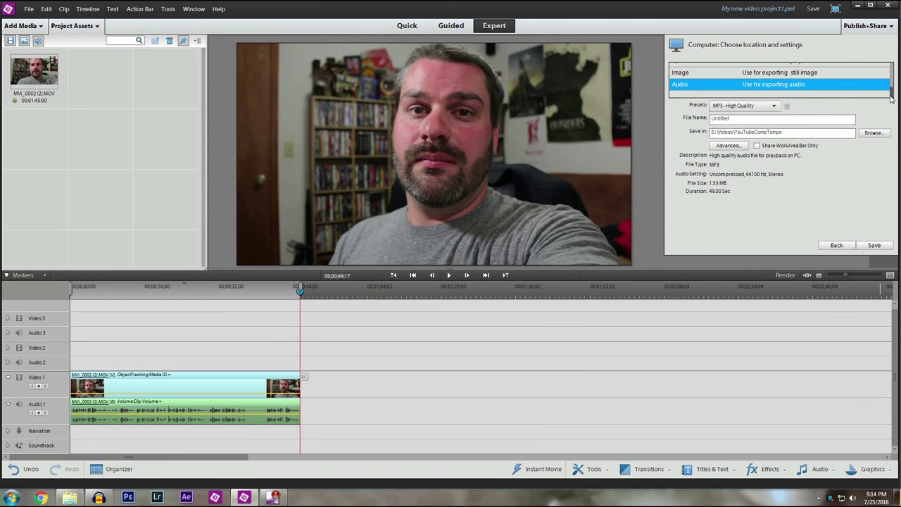
pyautogui.click(744, 106)
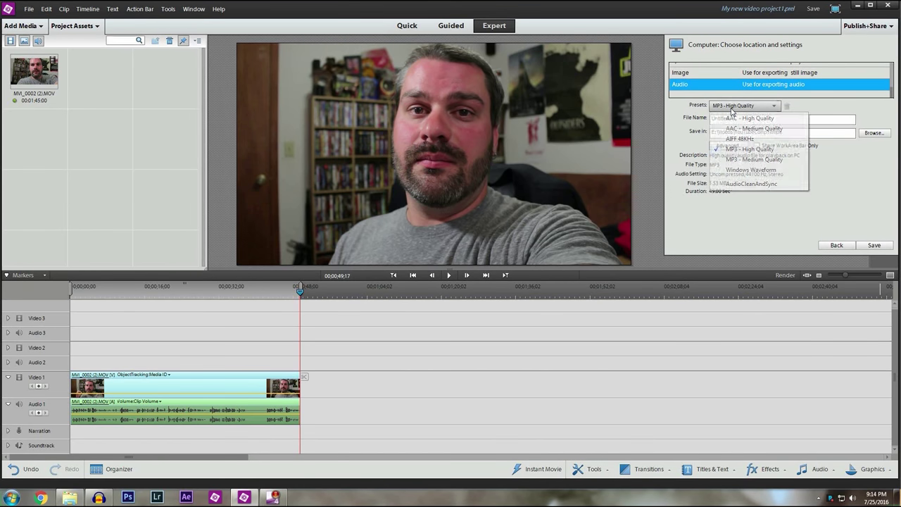
pyautogui.click(736, 152)
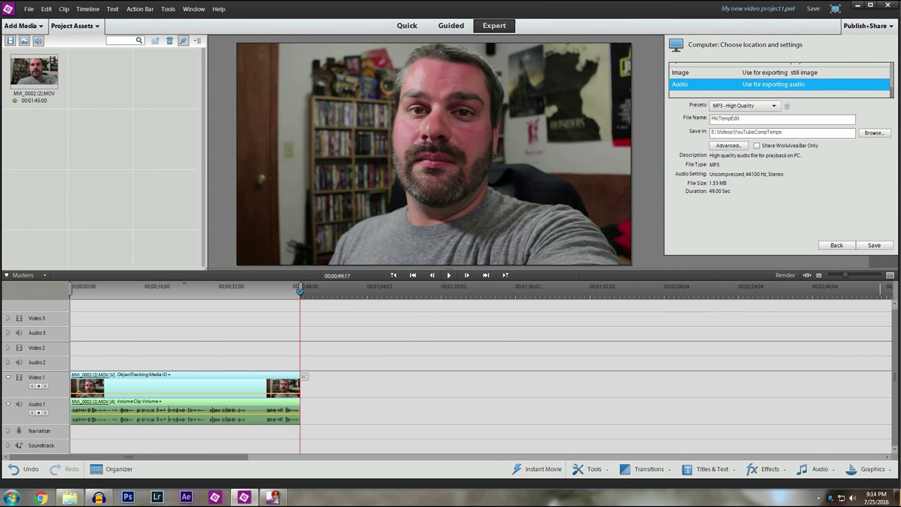
pyautogui.click(873, 245)
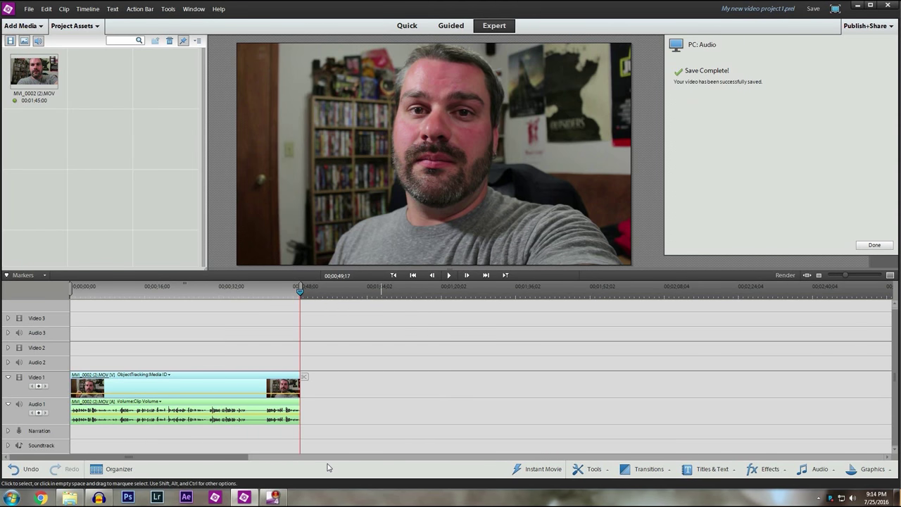
# Drag MicTempEdit.mp3 from the YouTubeCompTemps folder into Audacity as a stereo track.
pyautogui.moveTo(102, 497)
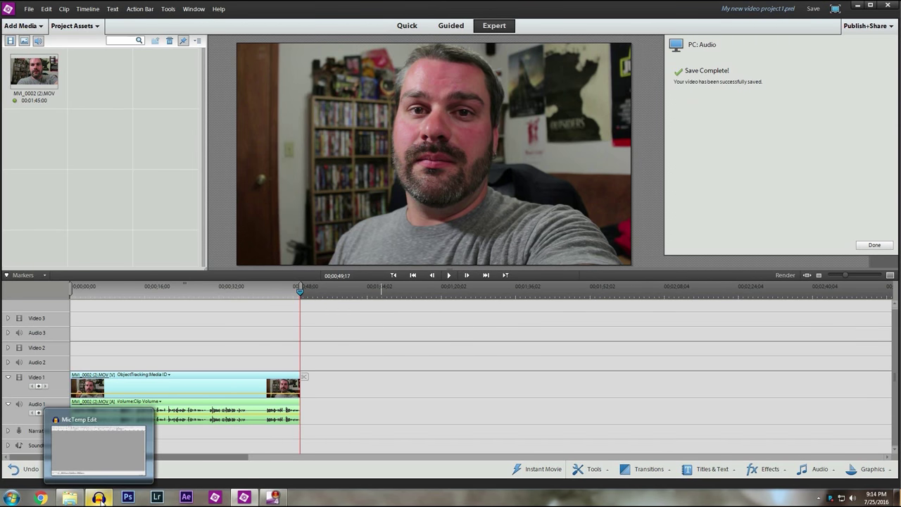
pyautogui.click(101, 497)
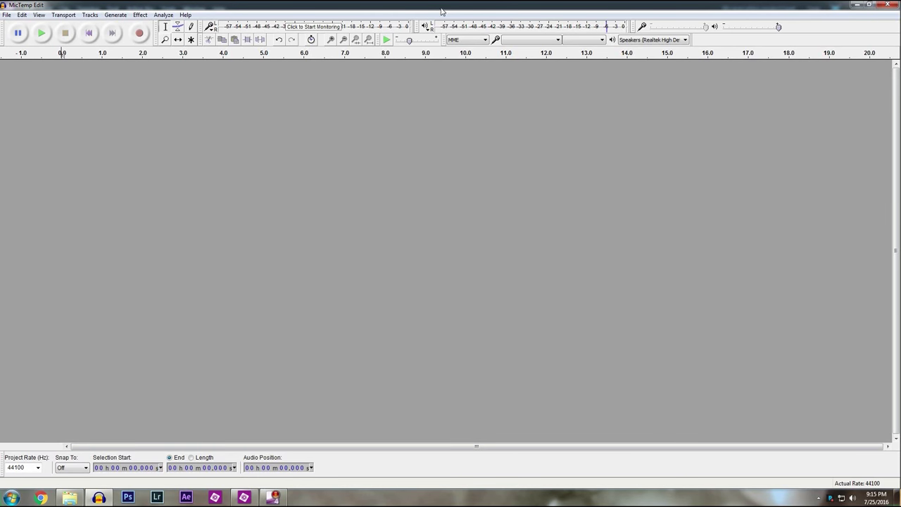
pyautogui.click(69, 497)
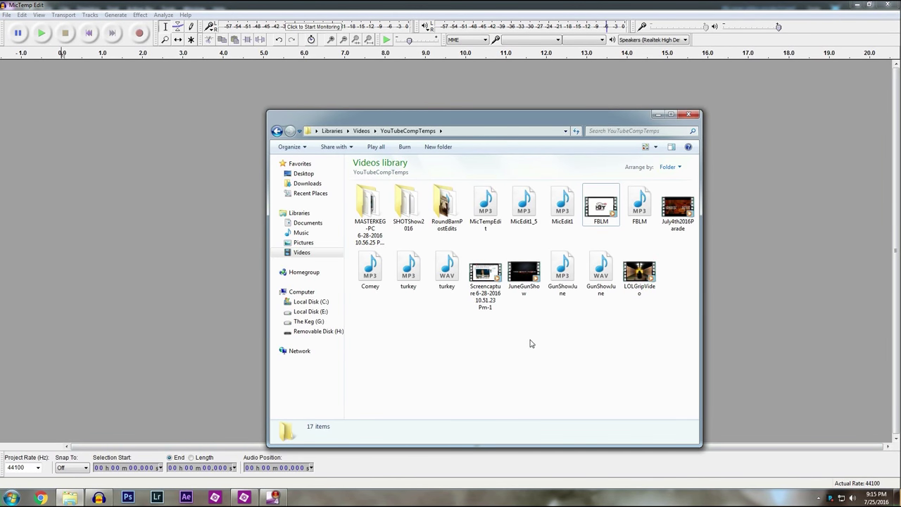
pyautogui.click(491, 213)
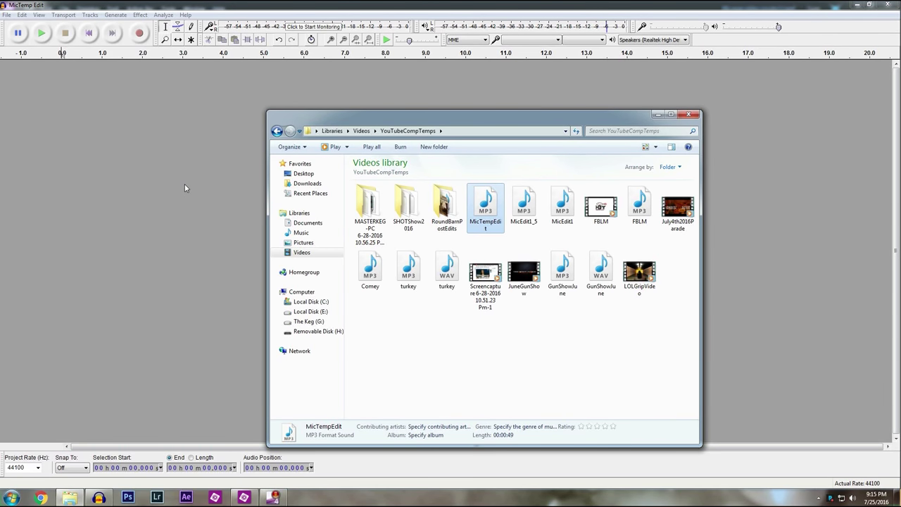
pyautogui.click(140, 262)
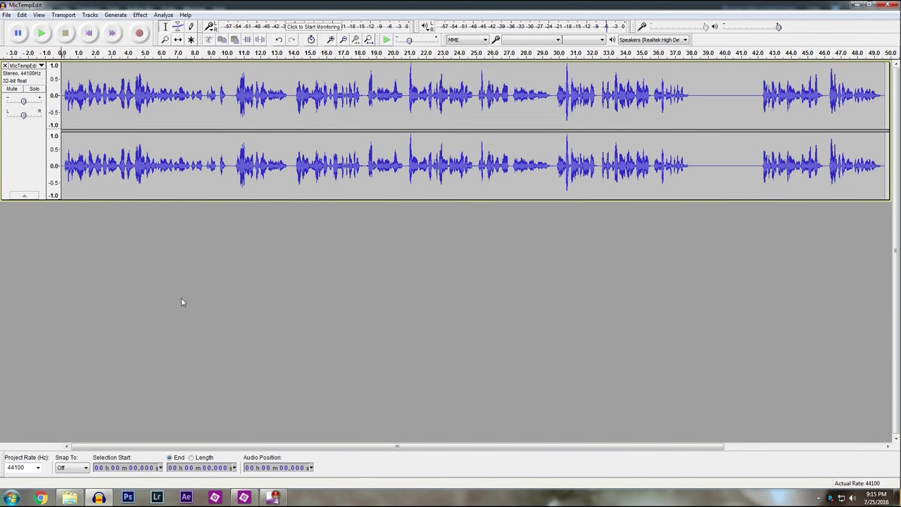
# Listen around 37–39 s to find the quiet gap, then select it from about 38.0 to 42.1 s.
pyautogui.click(42, 33)
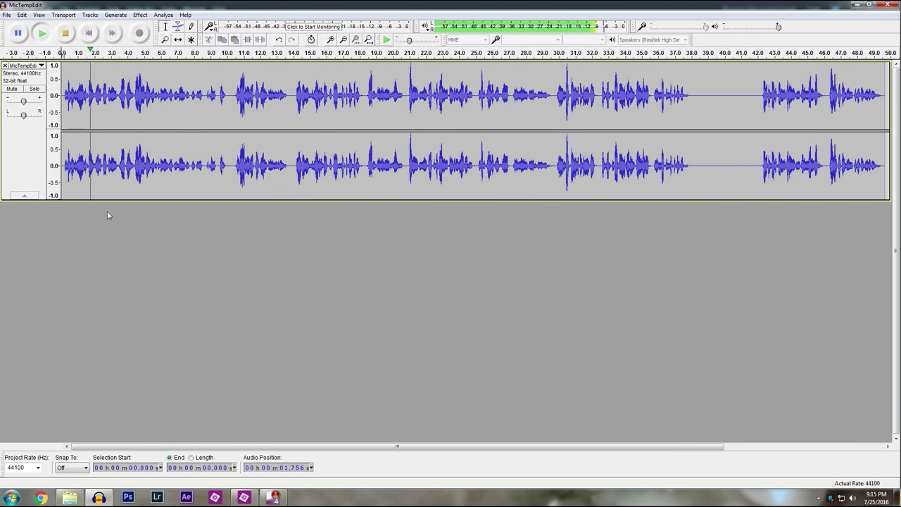
pyautogui.click(68, 34)
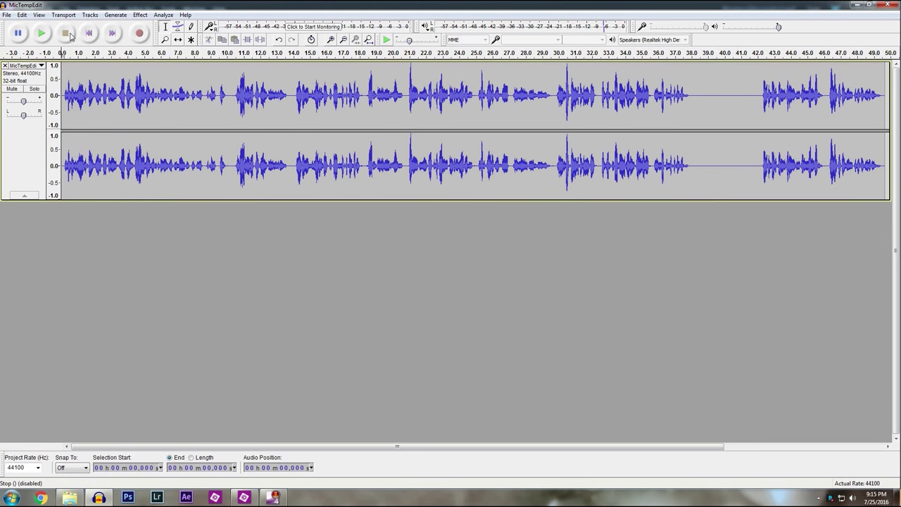
pyautogui.click(675, 54)
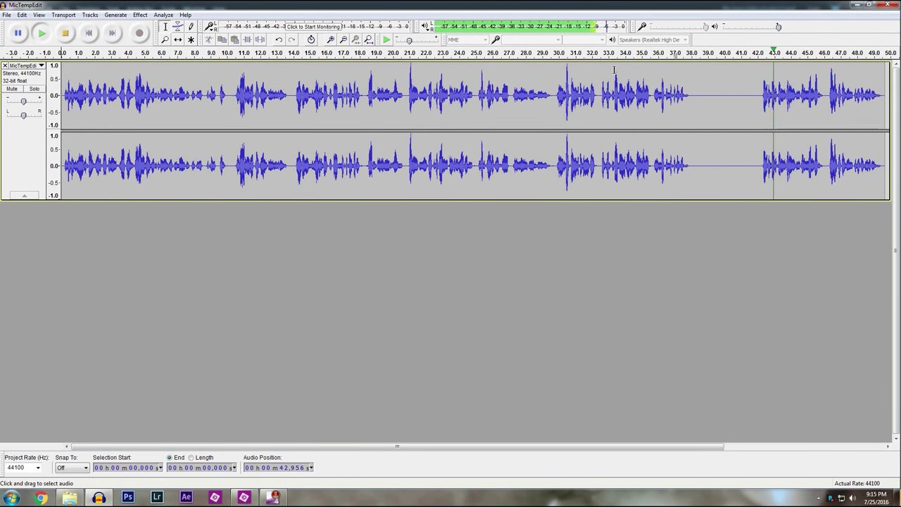
pyautogui.press('space')
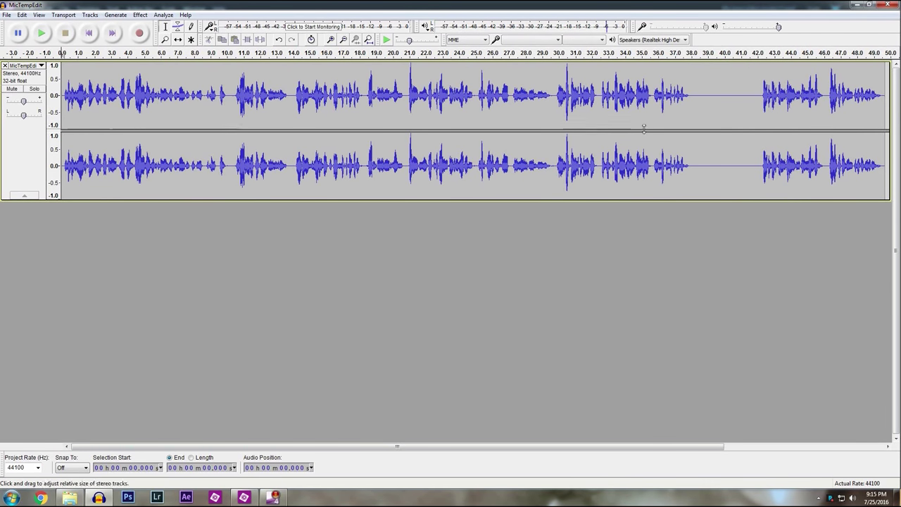
pyautogui.click(688, 54)
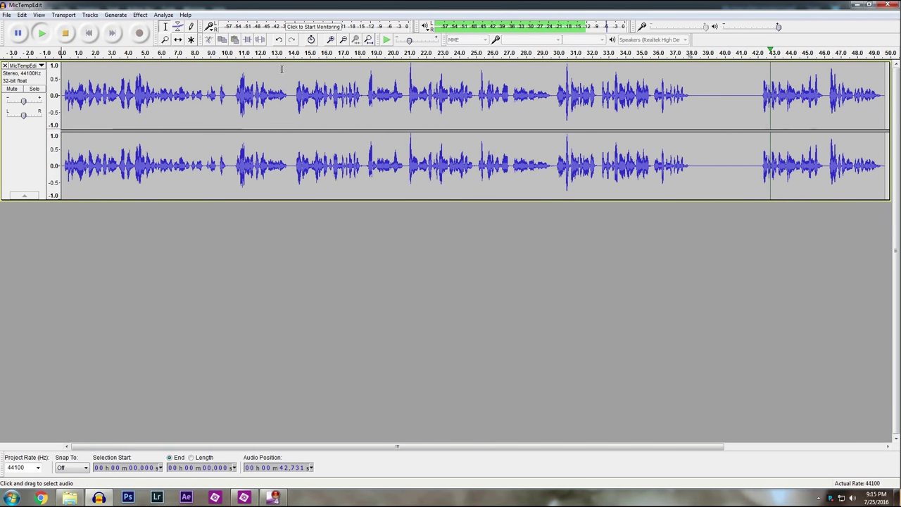
pyautogui.press('space')
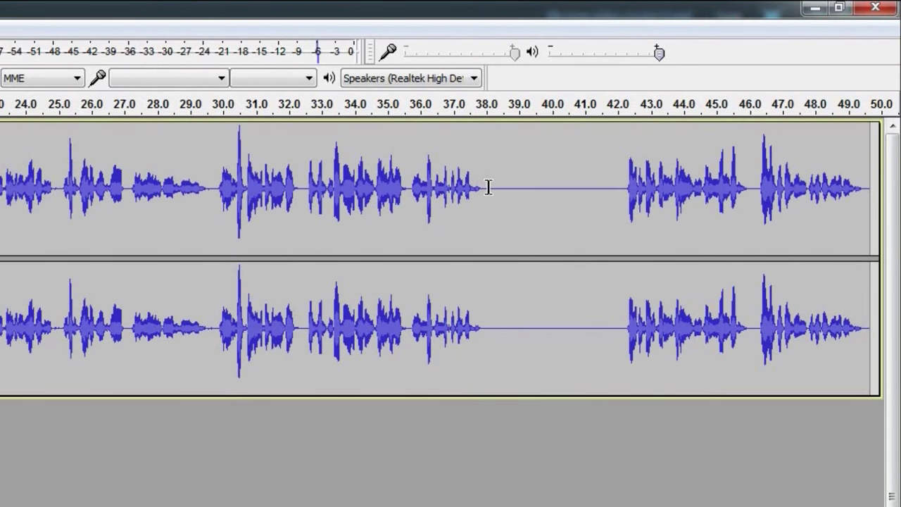
pyautogui.moveTo(694, 94); pyautogui.dragTo(747, 96)
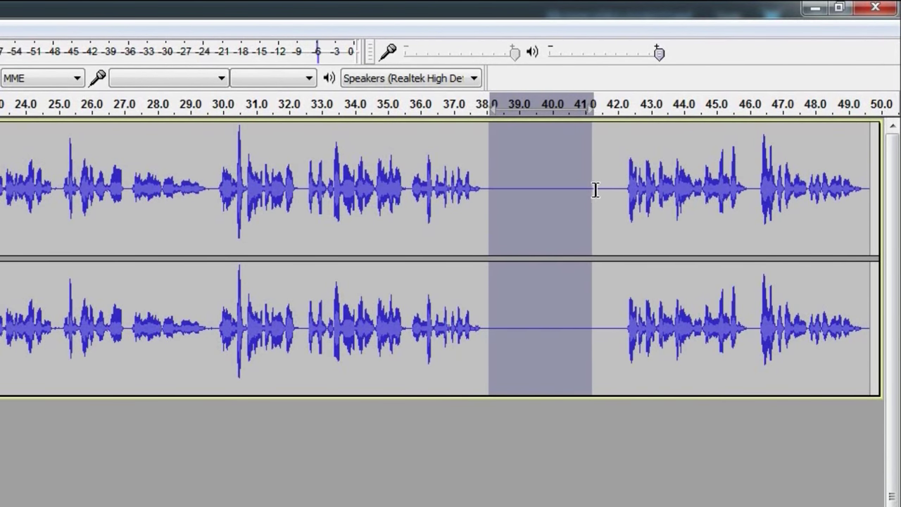
pyautogui.moveTo(595, 190); pyautogui.dragTo(622, 190)
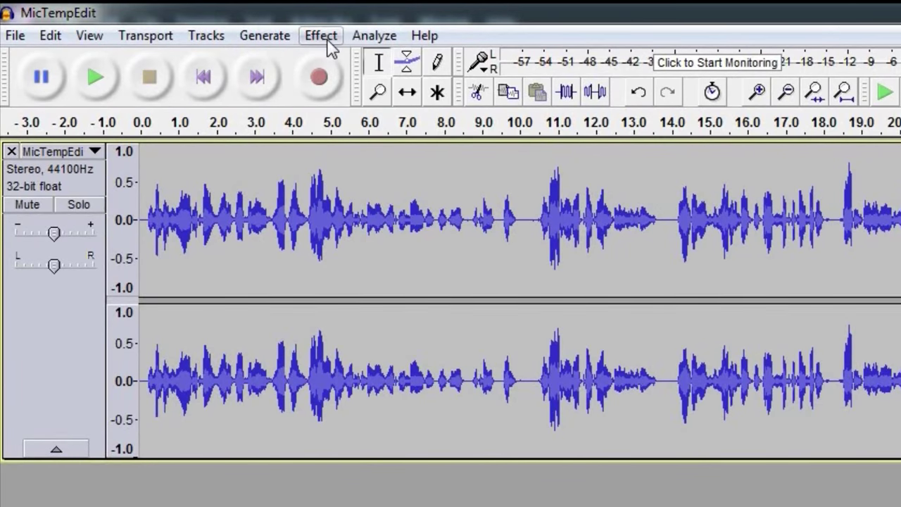
# Capture a Noise Reduction noise profile from the selected silent gap.
pyautogui.click(141, 17)
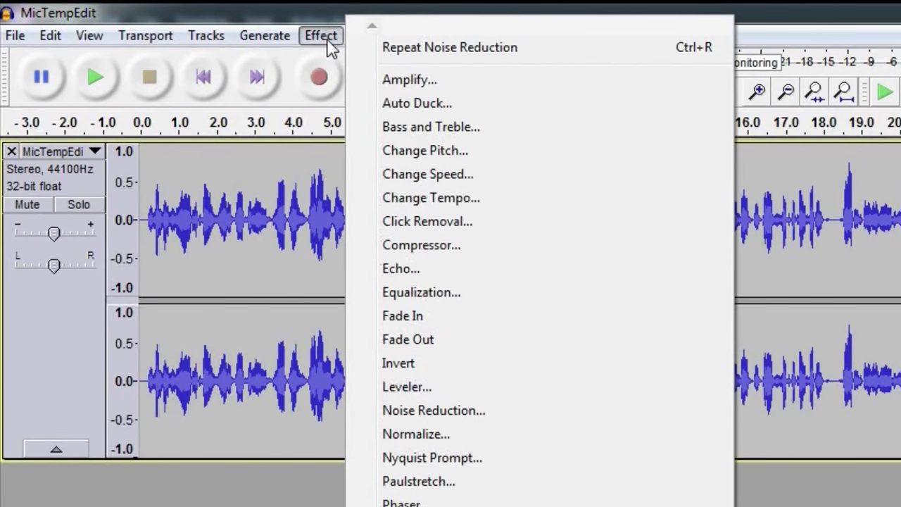
pyautogui.click(436, 412)
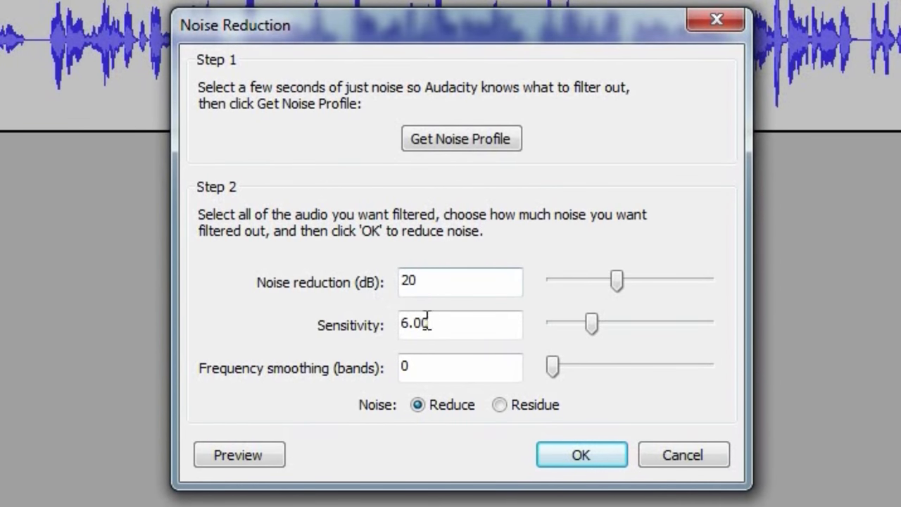
pyautogui.click(476, 144)
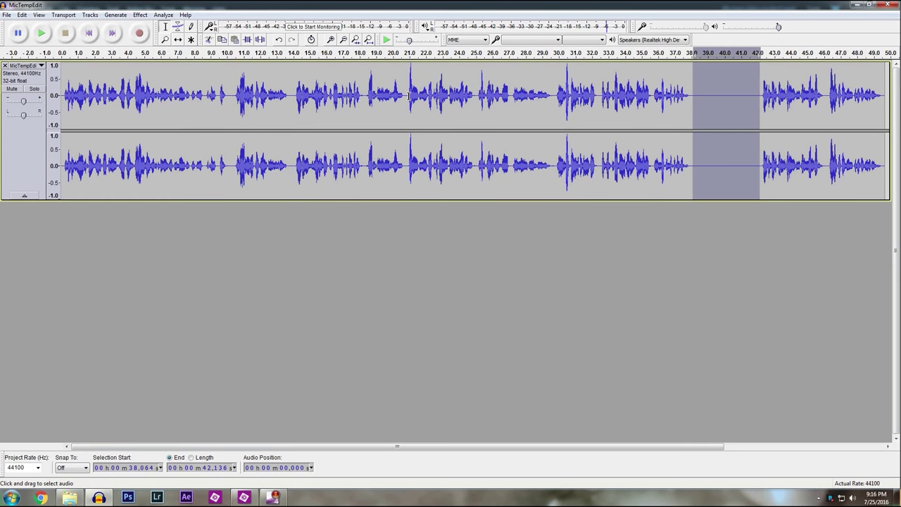
# Select the whole track, apply Repeat Noise Reduction, and play from about 36.5 s to check.
pyautogui.hotkey('ctrl', 'a')
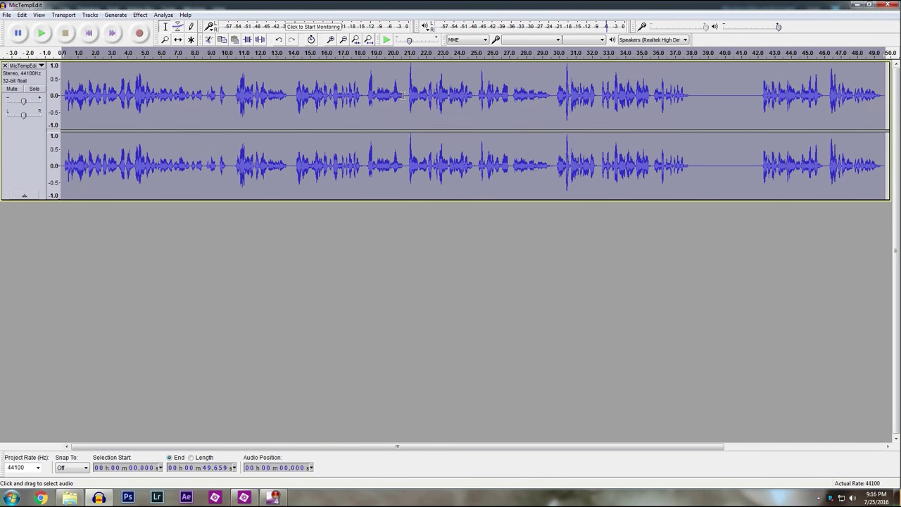
pyautogui.click(402, 98)
pyautogui.moveTo(321, 98); pyautogui.dragTo(440, 98)
pyautogui.moveTo(496, 96); pyautogui.dragTo(572, 100)
pyautogui.click(272, 104)
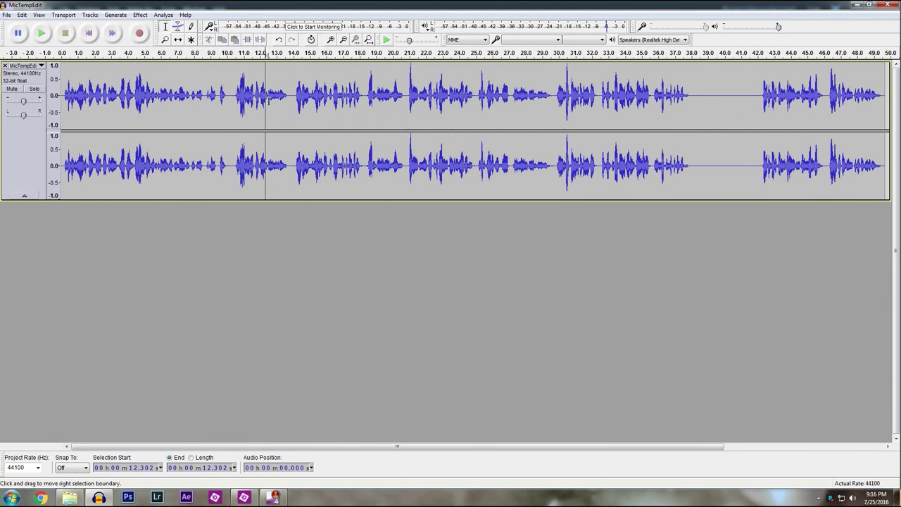
pyautogui.hotkey('ctrl', 'a')
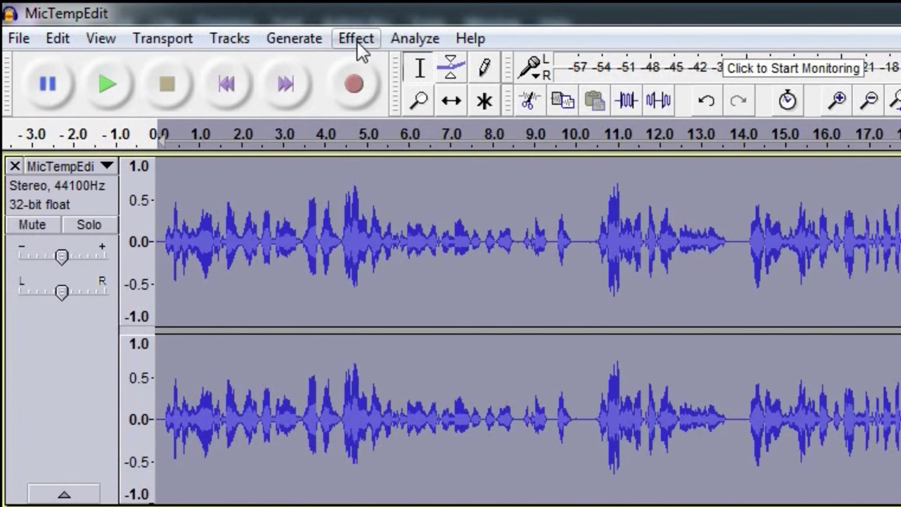
pyautogui.click(357, 41)
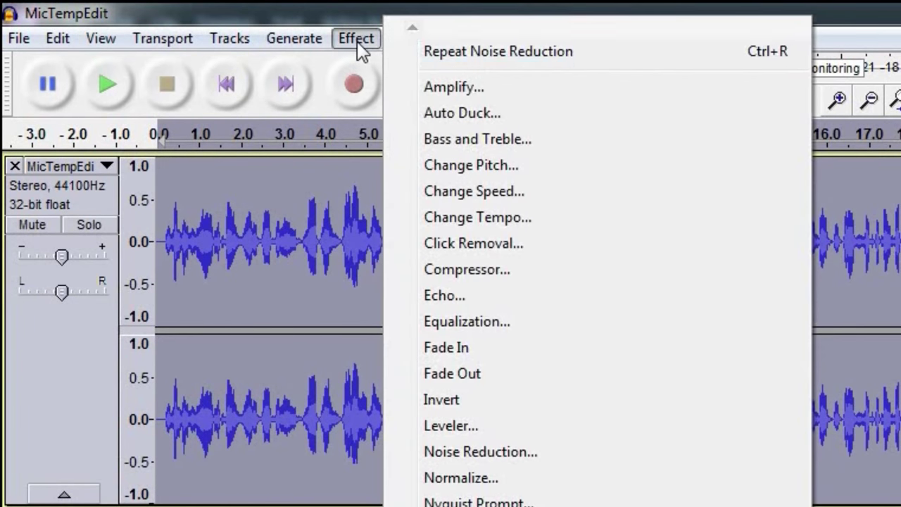
pyautogui.click(485, 54)
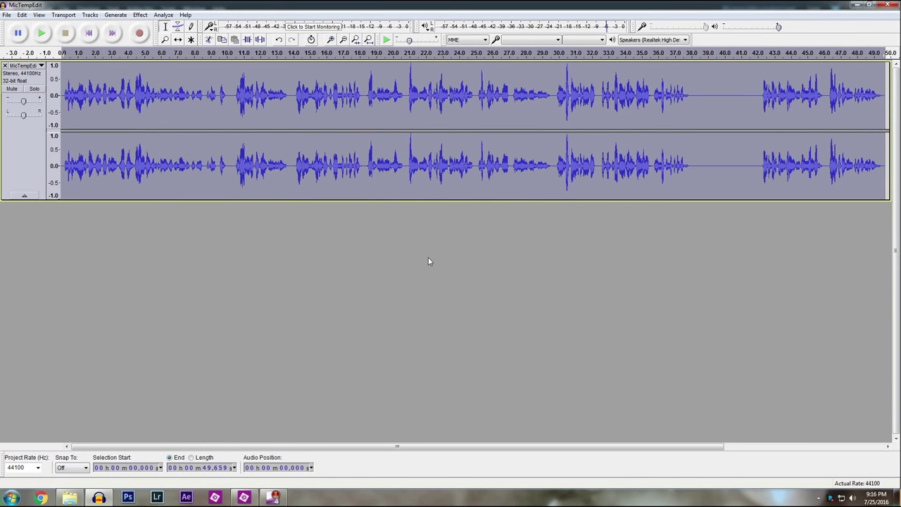
pyautogui.click(667, 60)
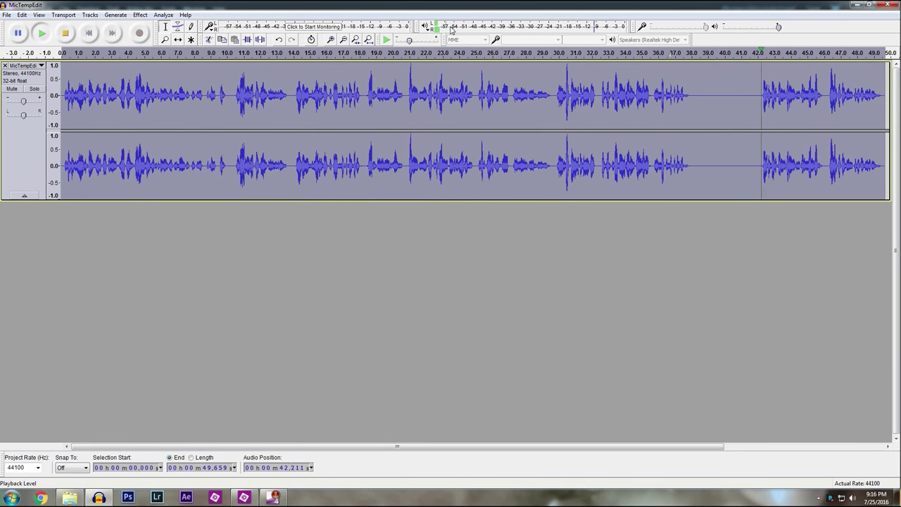
pyautogui.click(64, 33)
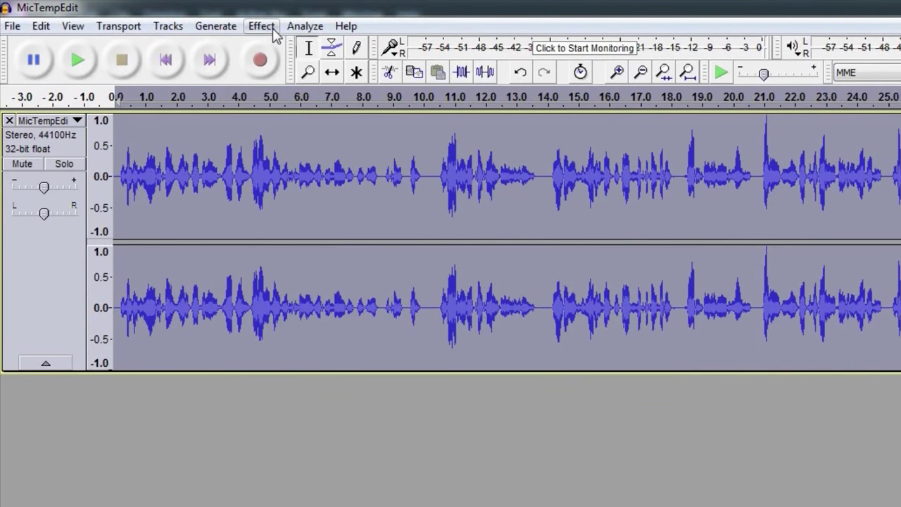
# Normalize the track to -1.0 dB maximum amplitude with DC offset removed.
pyautogui.click(145, 17)
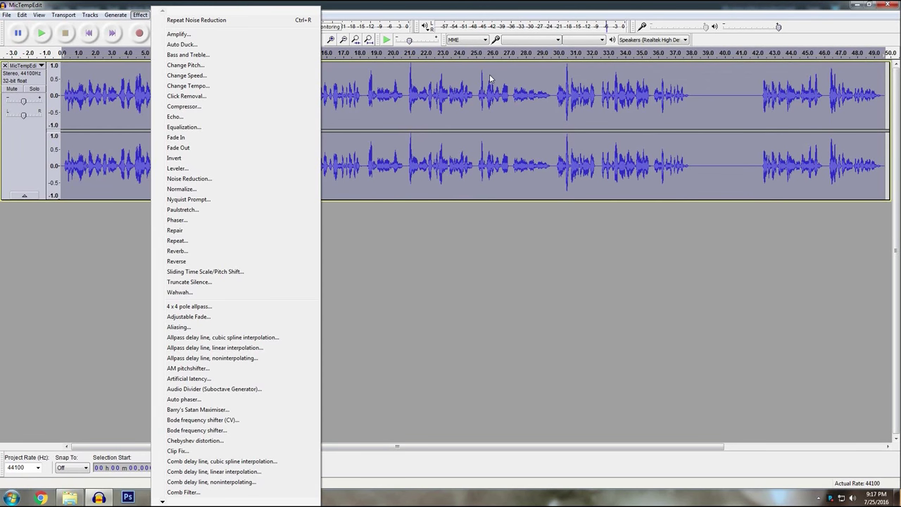
pyautogui.click(208, 194)
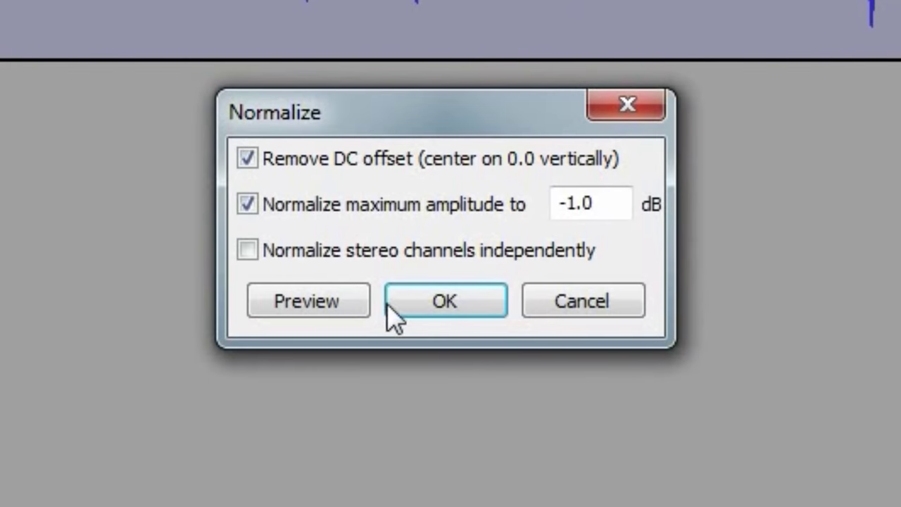
pyautogui.click(446, 301)
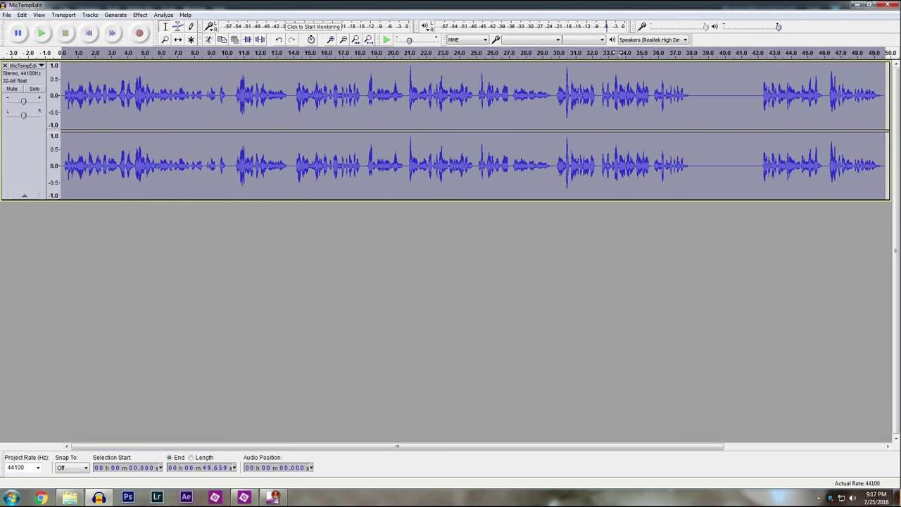
pyautogui.click(617, 53)
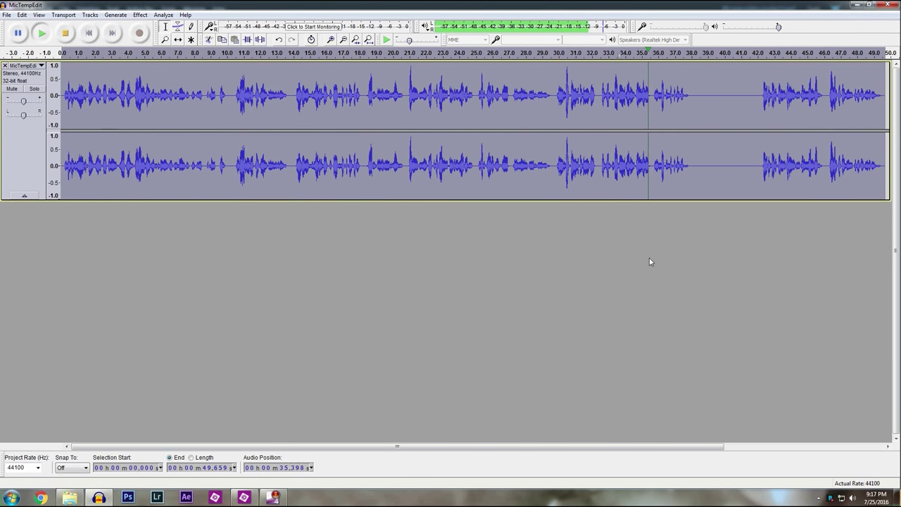
pyautogui.click(65, 38)
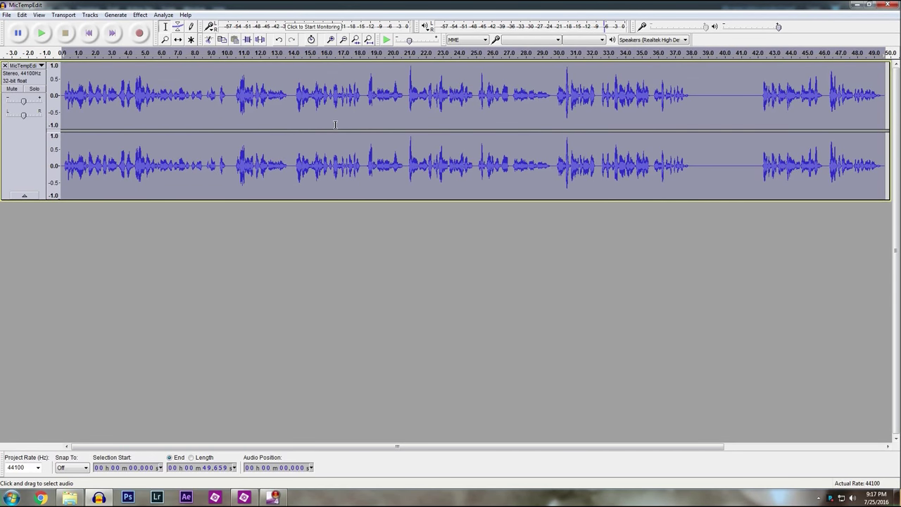
pyautogui.click(119, 56)
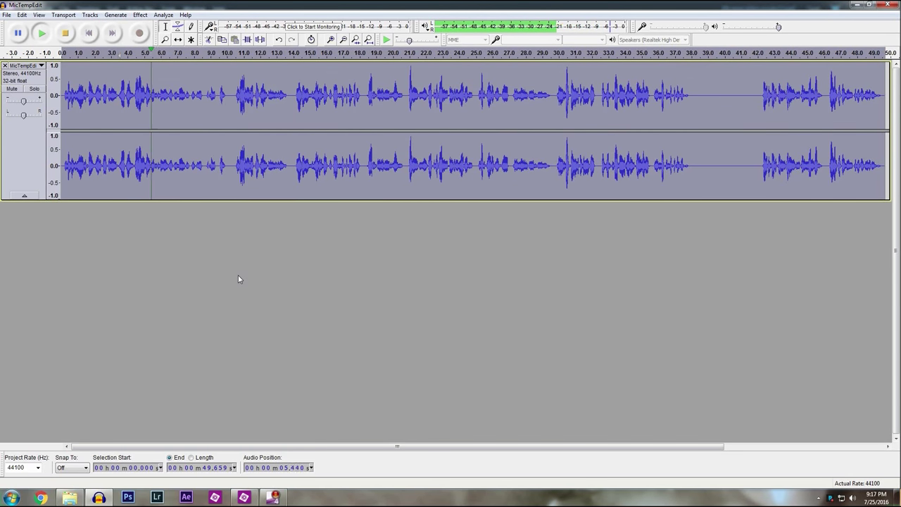
pyautogui.click(68, 34)
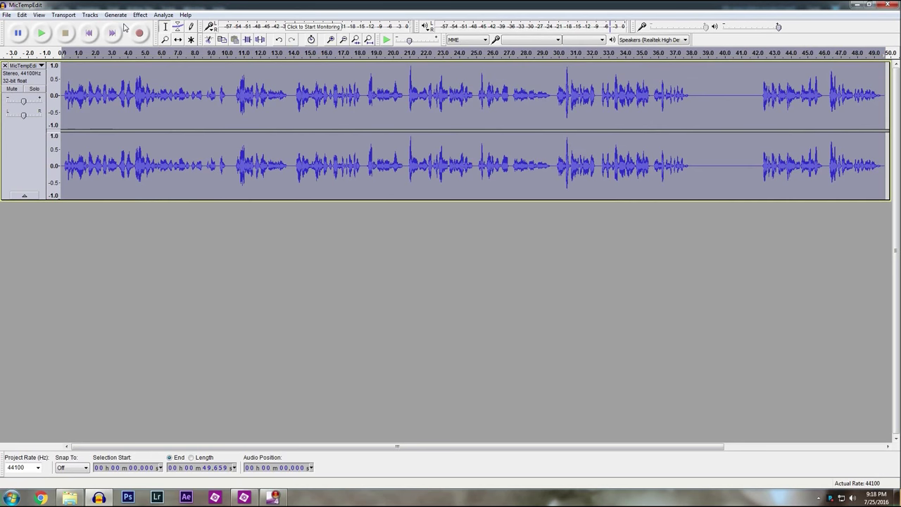
pyautogui.click(140, 14)
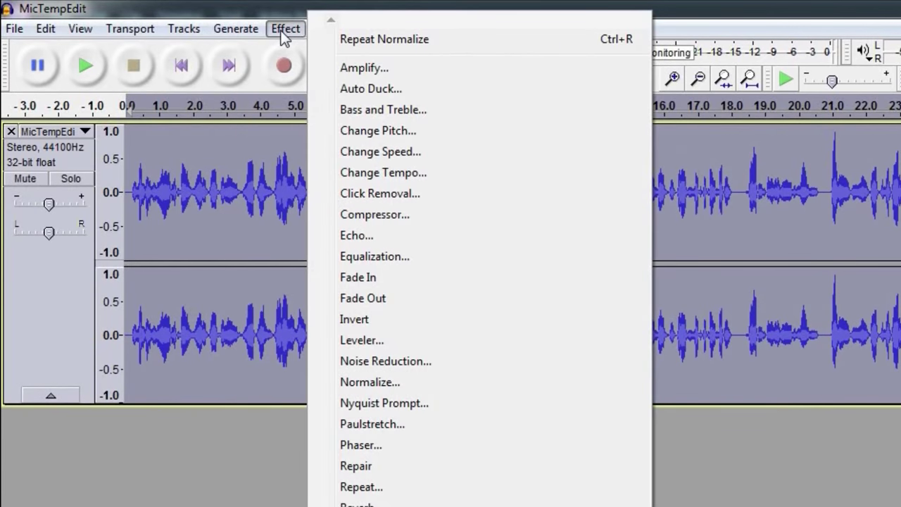
# Apply an EQ curve with +12 dB lows, flat 500–4000 Hz mids and +6 dB highs.
pyautogui.click(392, 256)
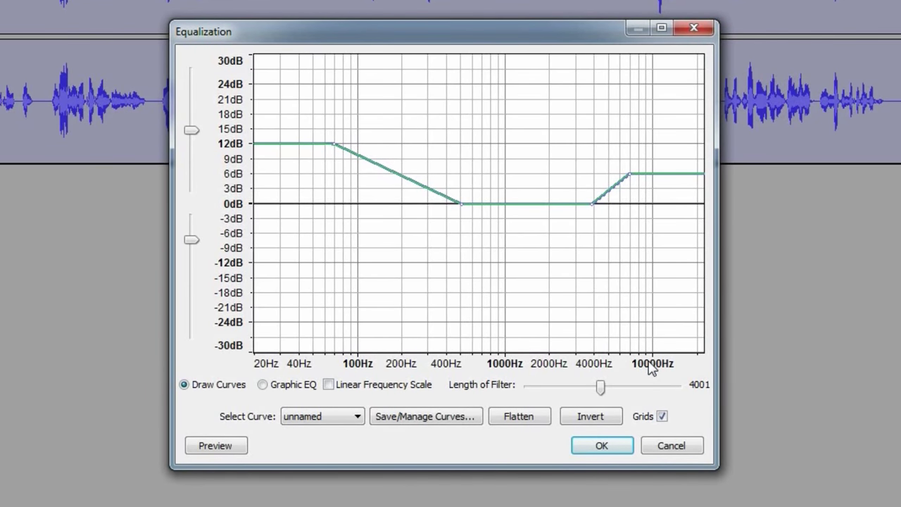
pyautogui.click(611, 449)
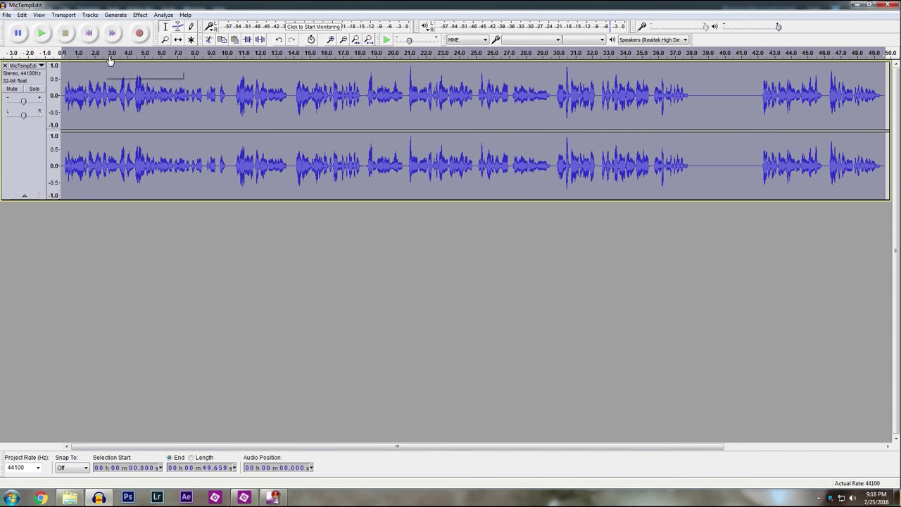
# Listen to the equalized track from about 3.3 s, then stop playback.
pyautogui.click(115, 55)
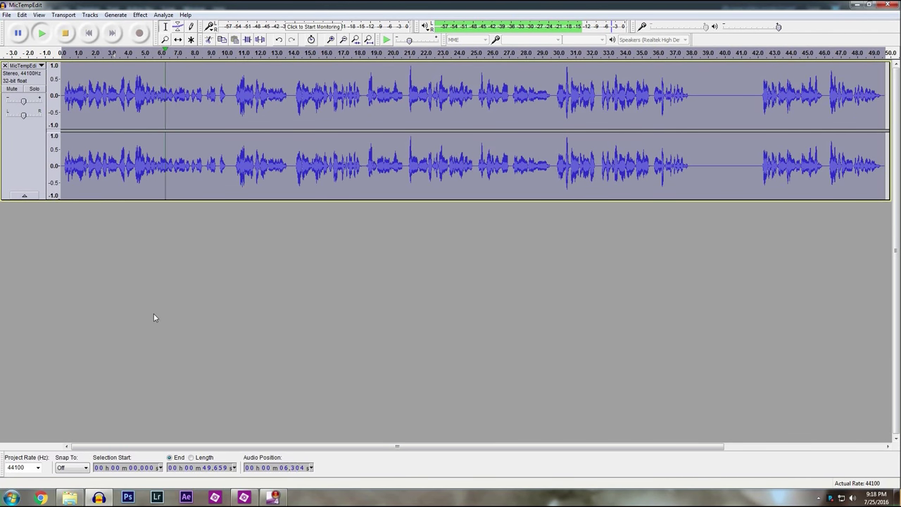
pyautogui.click(65, 34)
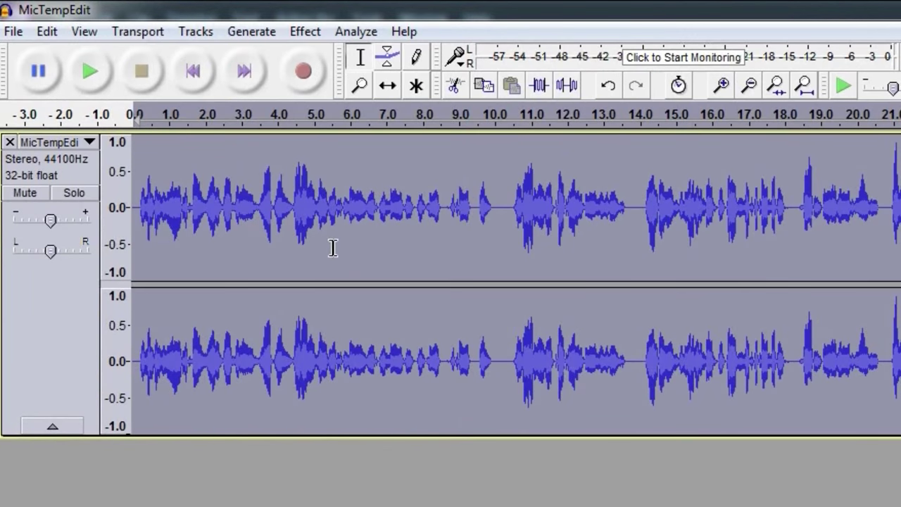
pyautogui.click(14, 33)
# Export as MP3, overwriting MicTempEdit.mp3 in YouTubeCompTemps with empty metadata.
pyautogui.click(71, 317)
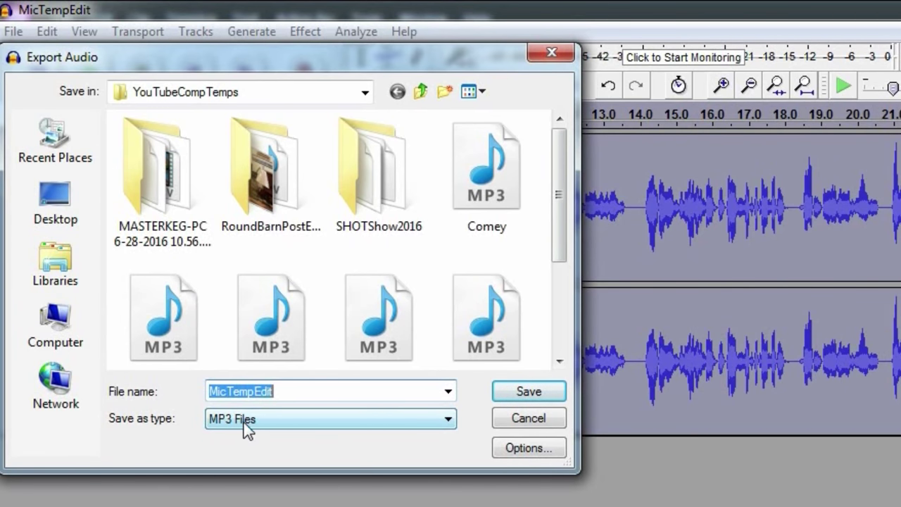
pyautogui.click(515, 399)
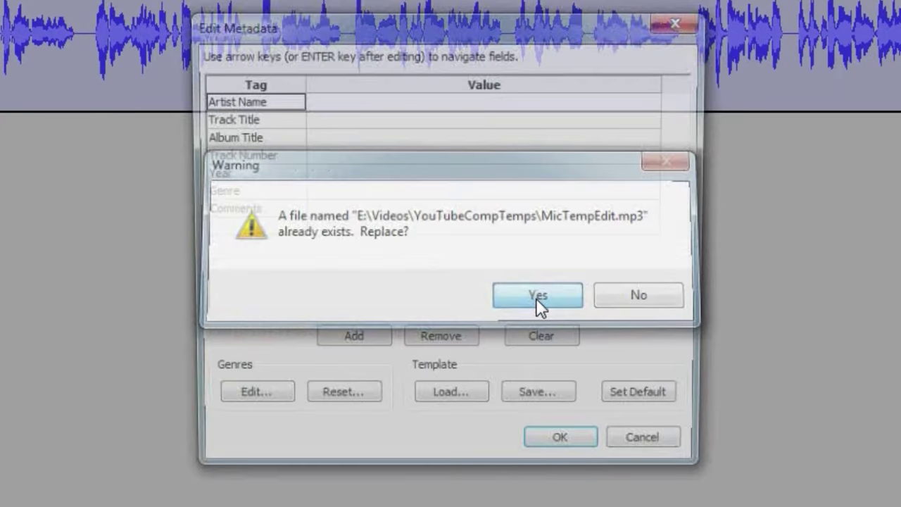
pyautogui.click(537, 299)
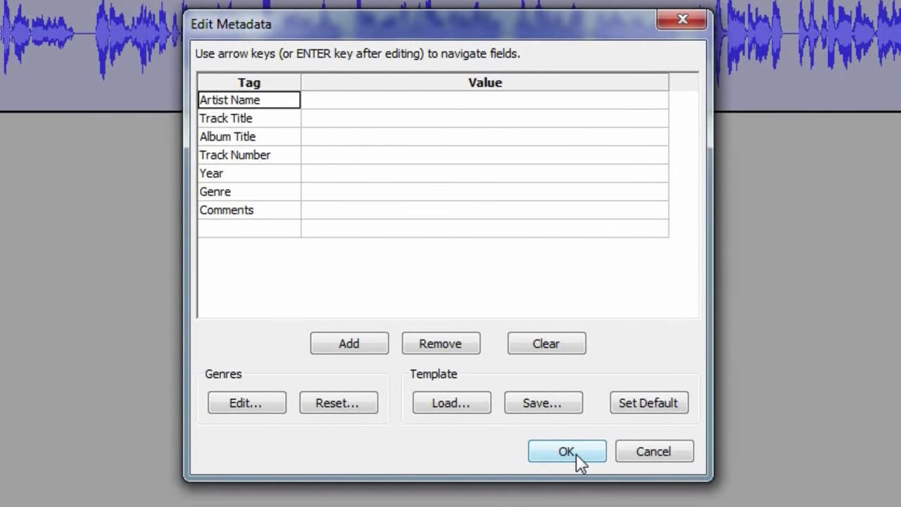
pyautogui.click(575, 453)
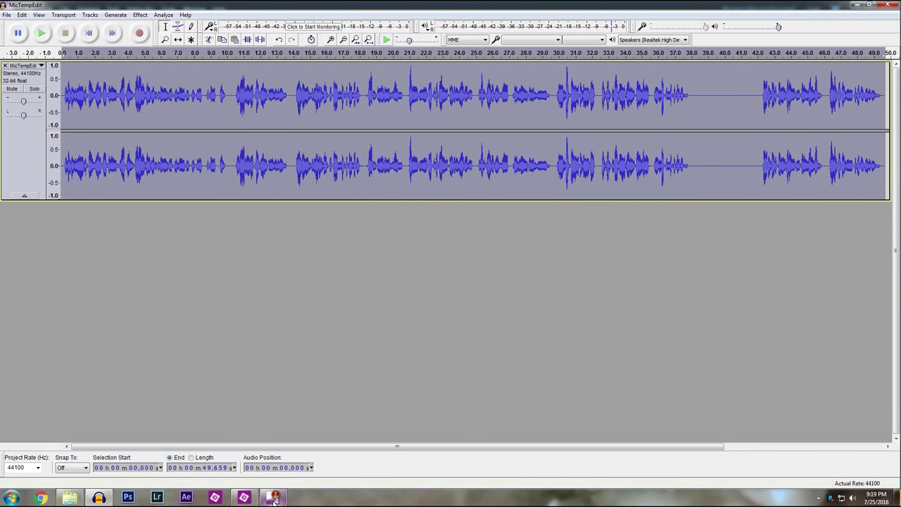
# Drag MicTempEdit.mp3 from the YouTubeCompTemps folder into Premiere Elements' Project Assets panel.
pyautogui.click(247, 500)
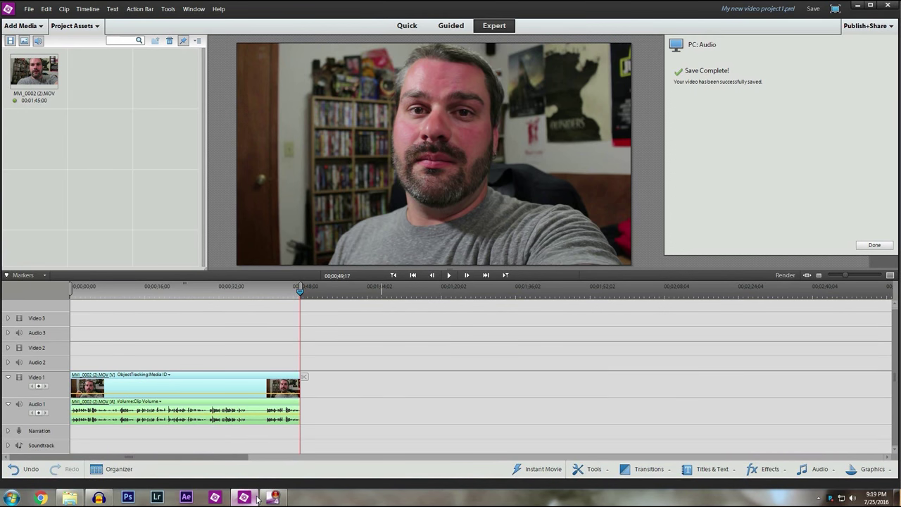
pyautogui.click(69, 499)
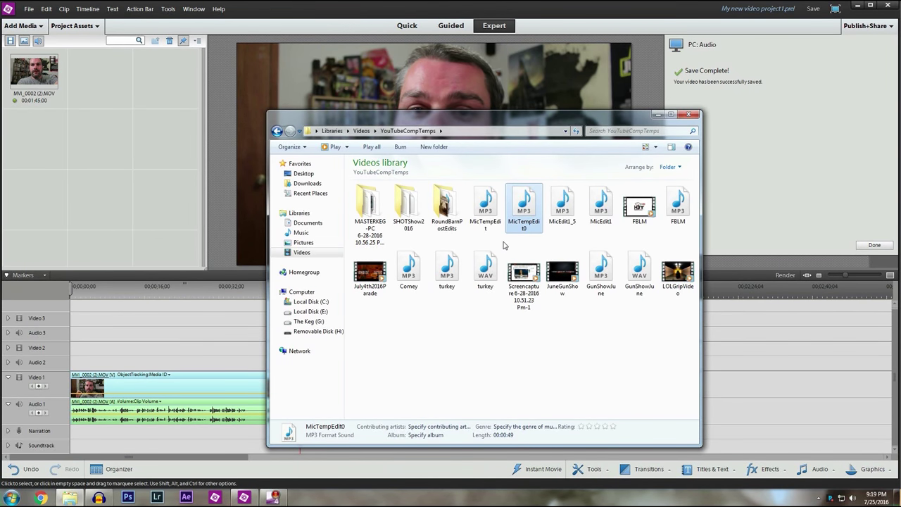
pyautogui.click(576, 131)
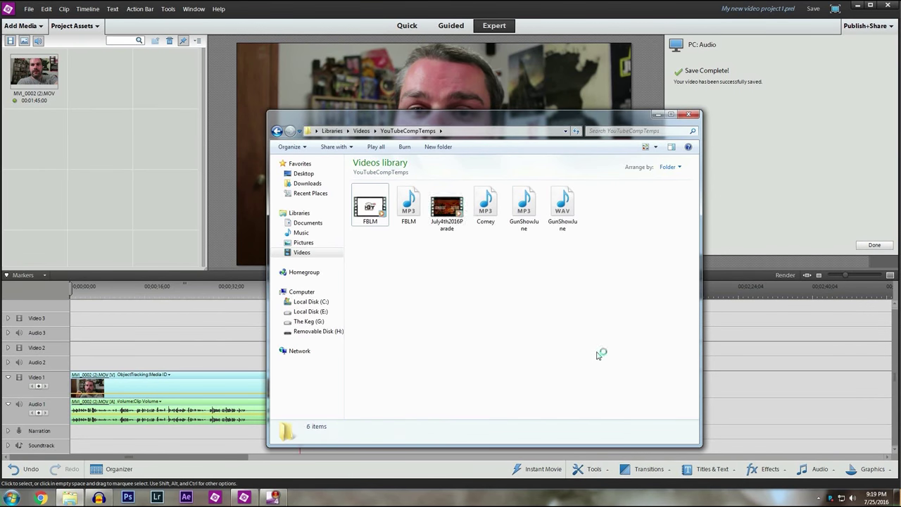
pyautogui.click(492, 215)
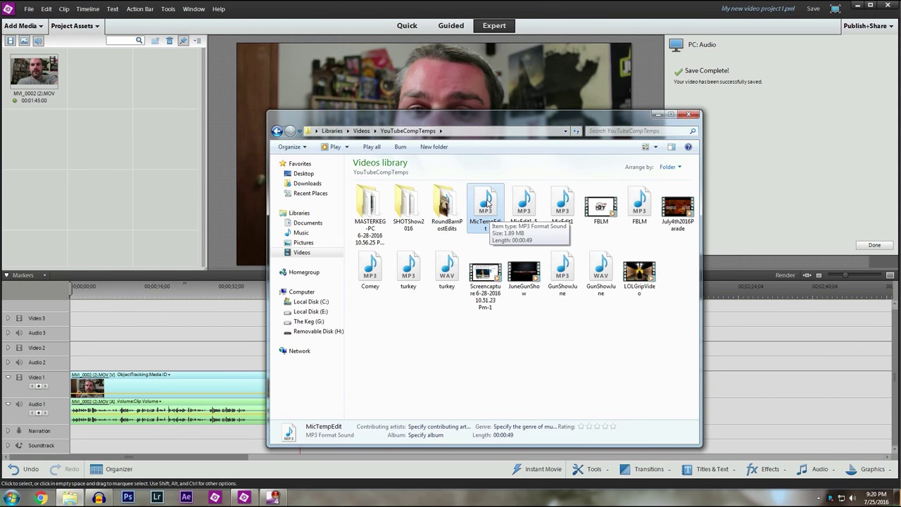
pyautogui.moveTo(486, 205); pyautogui.dragTo(98, 92)
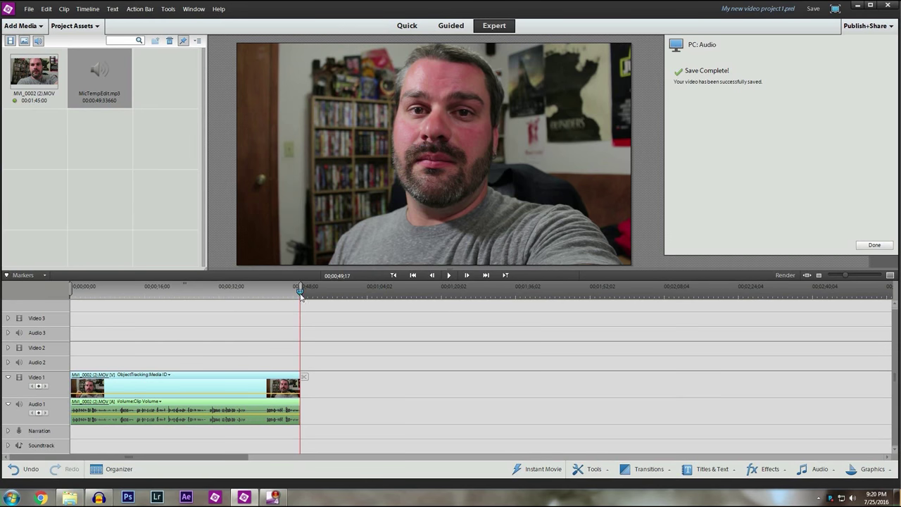
pyautogui.click(216, 290)
pyautogui.click(128, 290)
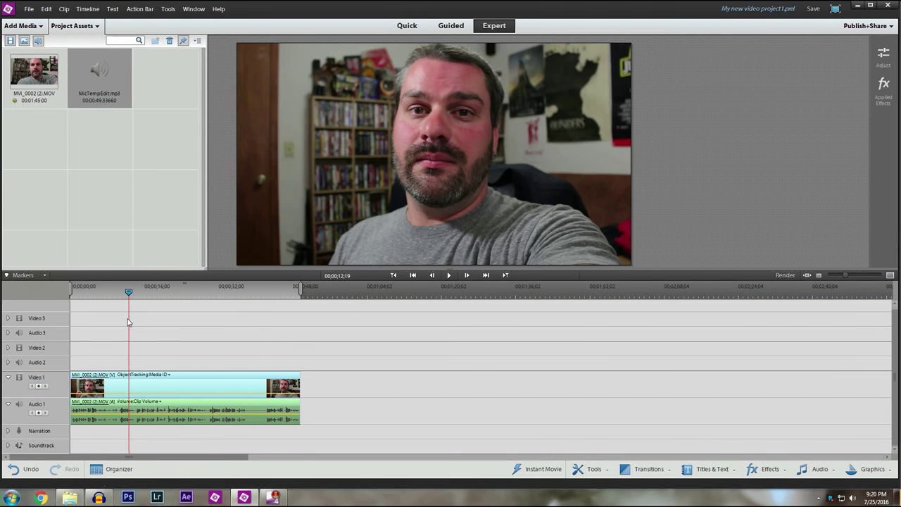
pyautogui.click(450, 275)
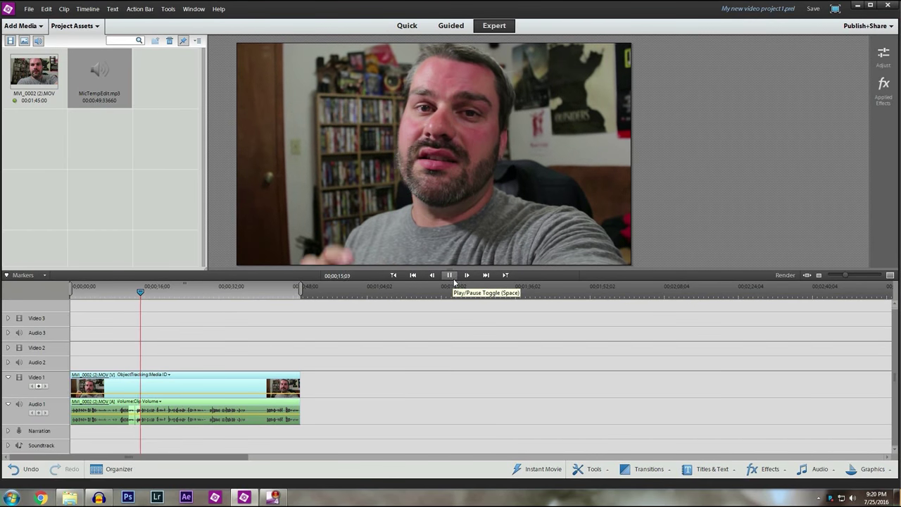
pyautogui.click(450, 276)
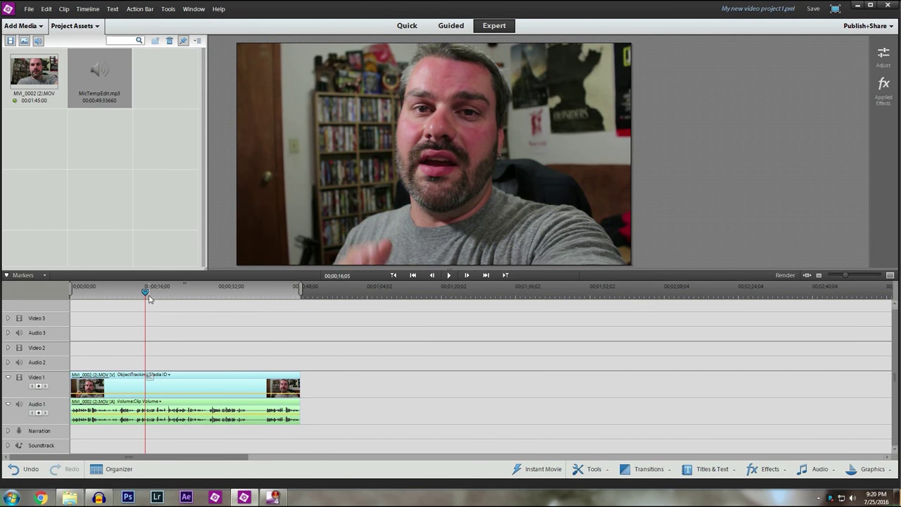
pyautogui.moveTo(147, 295); pyautogui.dragTo(252, 303)
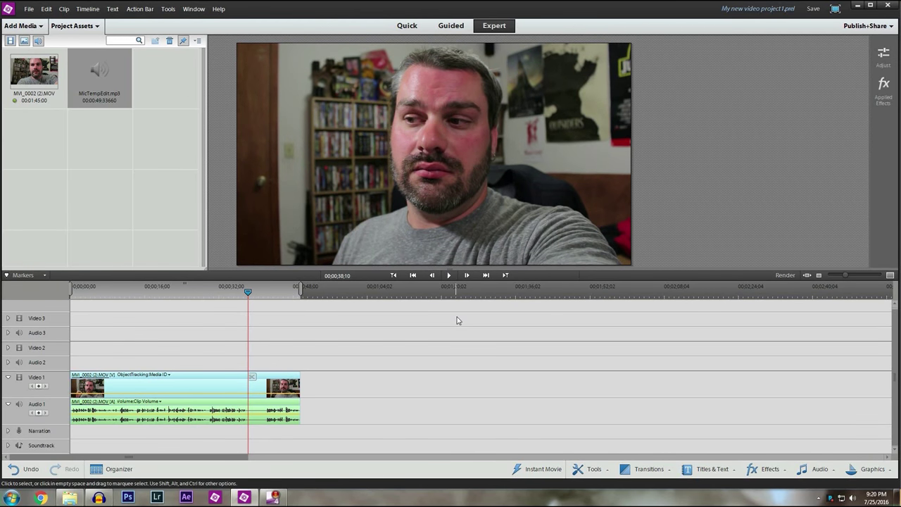
pyautogui.click(449, 275)
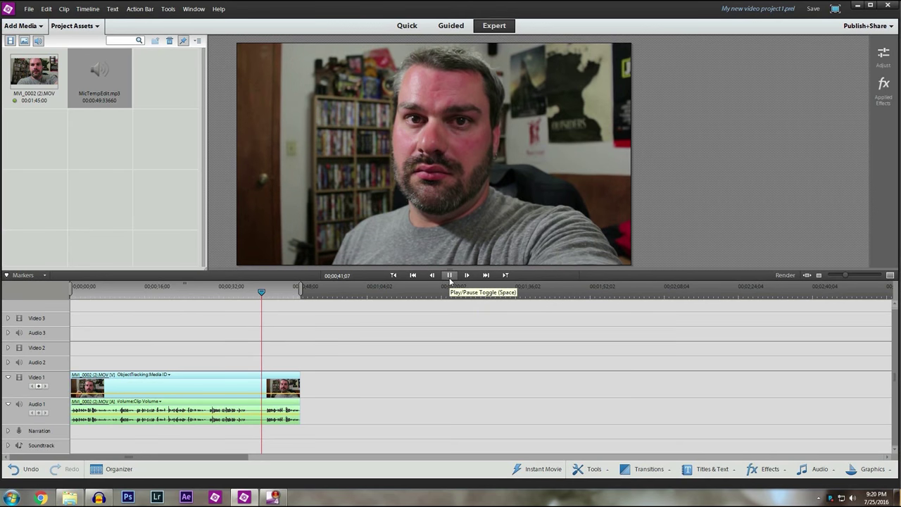
pyautogui.click(449, 275)
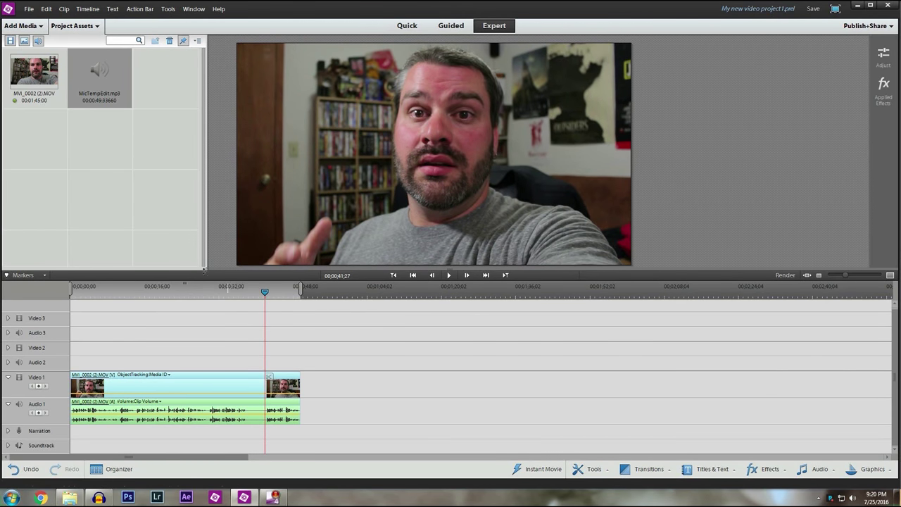
# Delete the clip's camera audio, put MicTempEdit.mp3 on Audio 1 at 0:00, and play it back.
pyautogui.rightClick(209, 408)
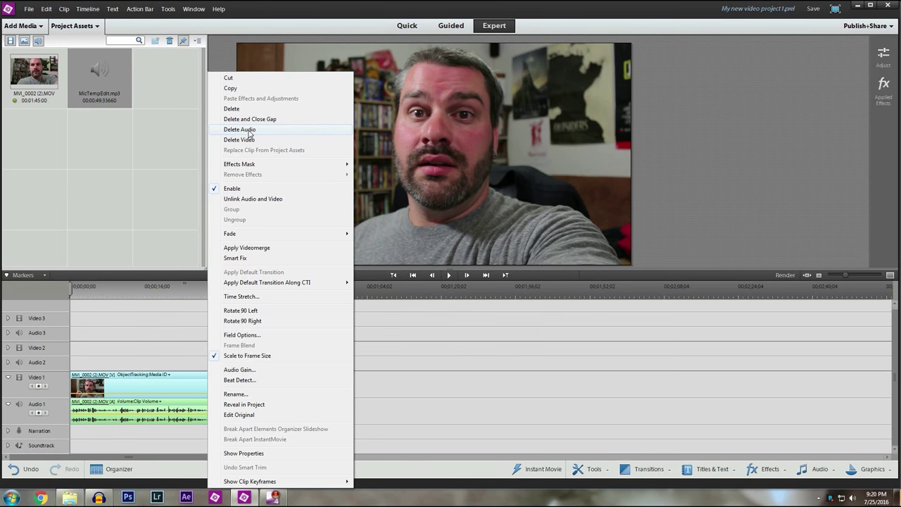
pyautogui.click(248, 131)
pyautogui.moveTo(105, 272); pyautogui.dragTo(74, 414)
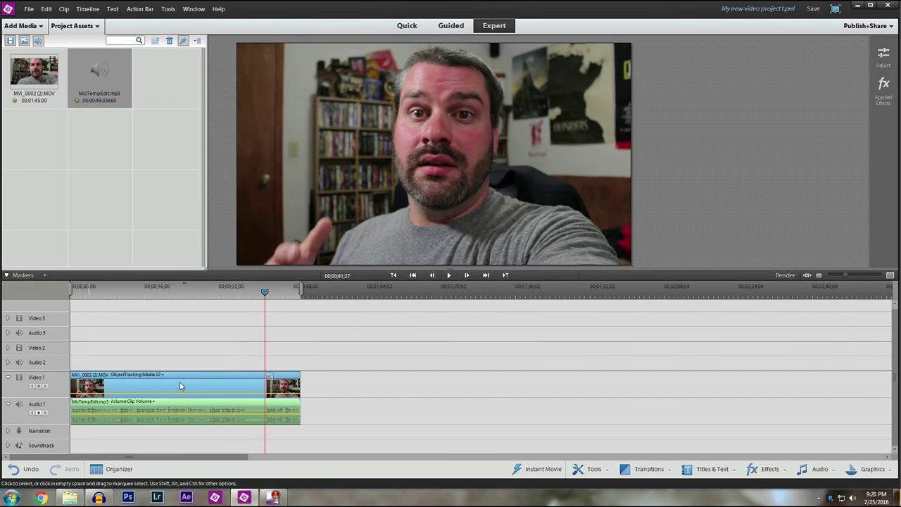
pyautogui.moveTo(264, 291); pyautogui.dragTo(71, 299)
pyautogui.click(448, 275)
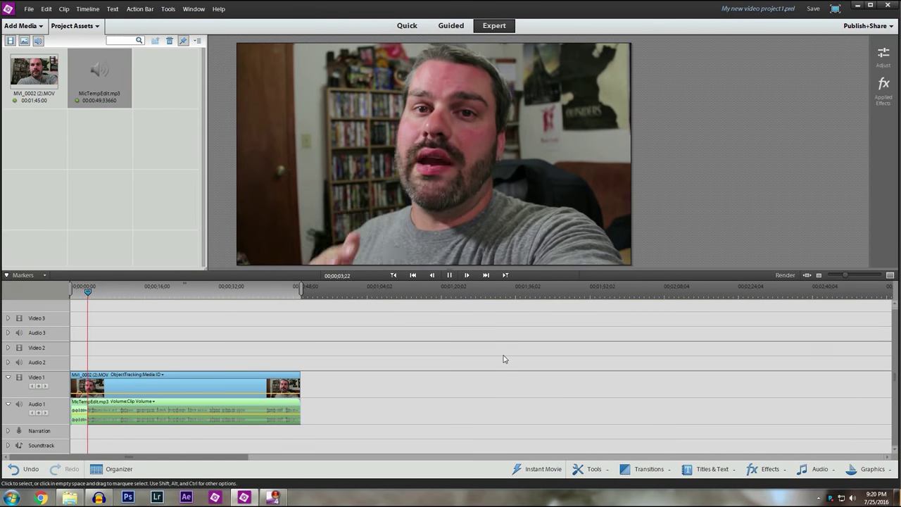
pyautogui.click(449, 275)
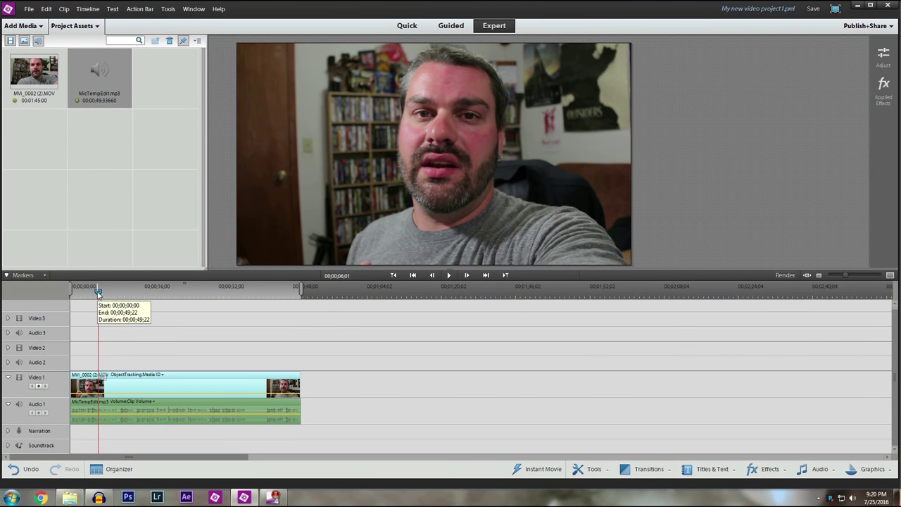
pyautogui.moveTo(97, 293); pyautogui.dragTo(132, 294)
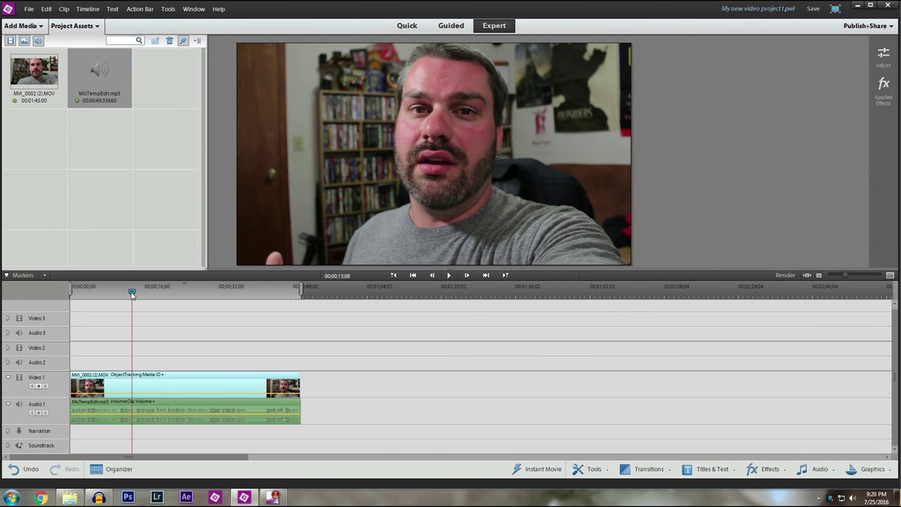
pyautogui.click(239, 294)
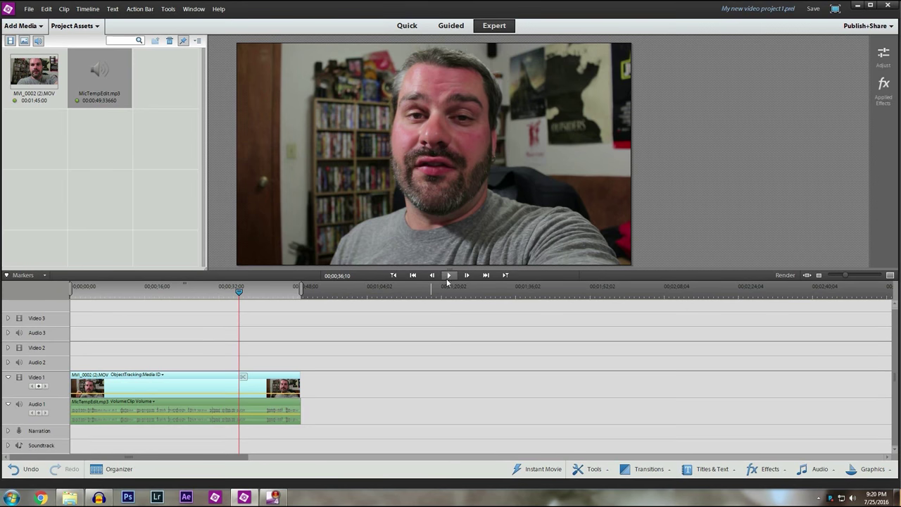
pyautogui.click(449, 275)
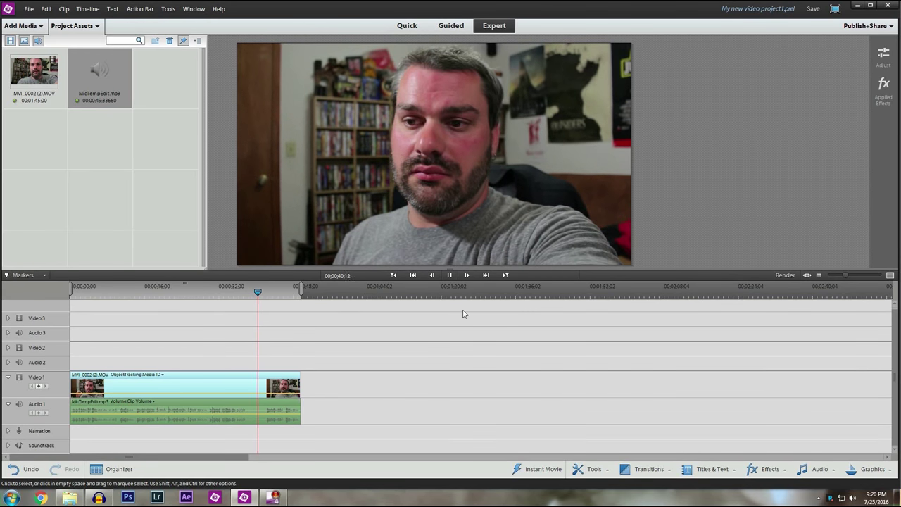
pyautogui.click(450, 276)
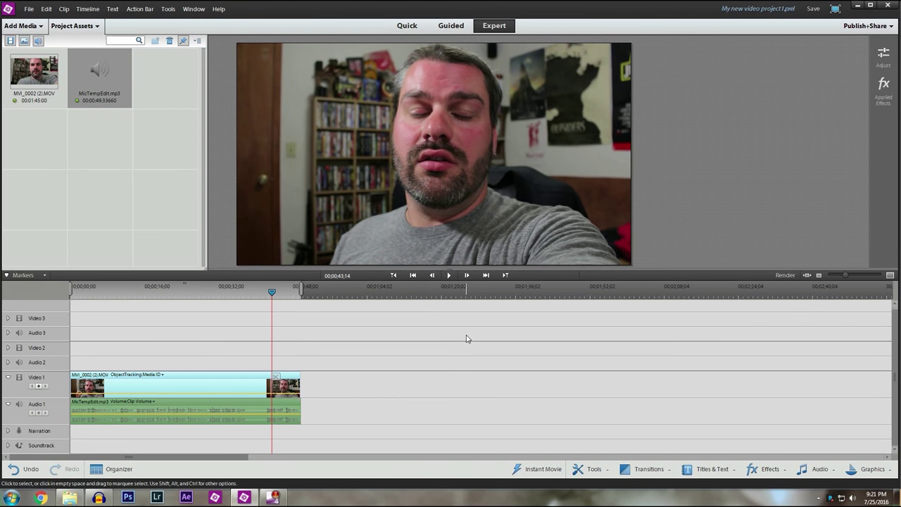